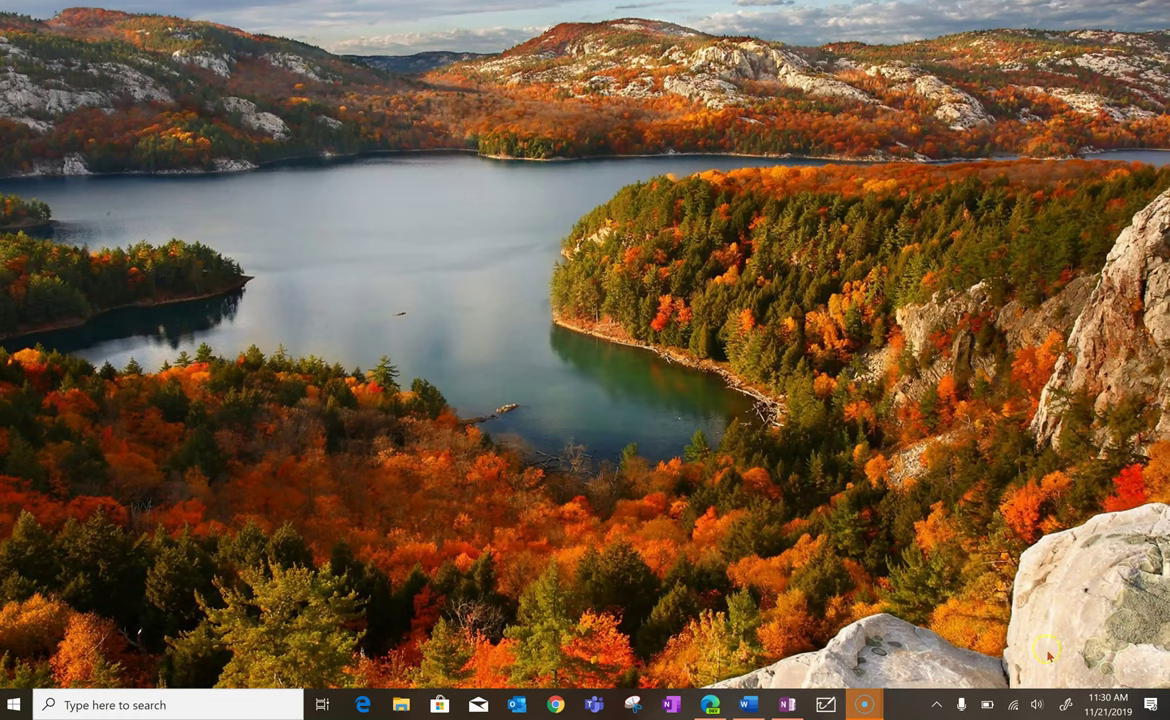
# - Open Microsoft Whiteboard and create a new whiteboard
pyautogui.click(1069, 710)
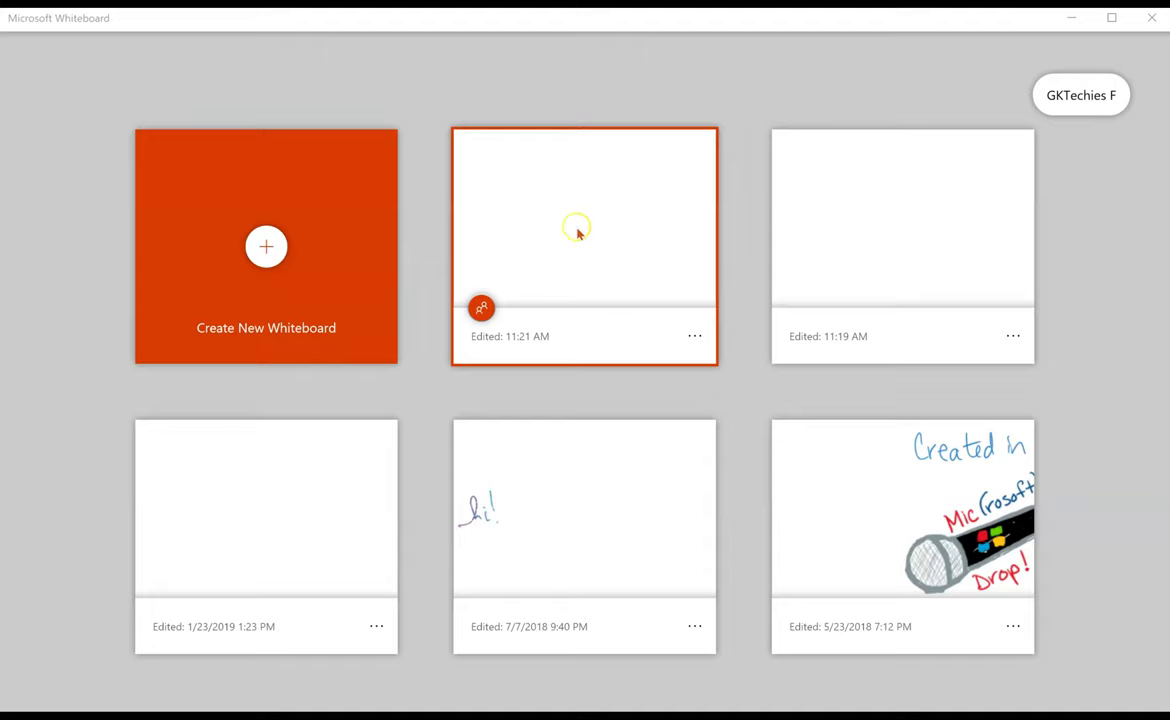
pyautogui.click(266, 250)
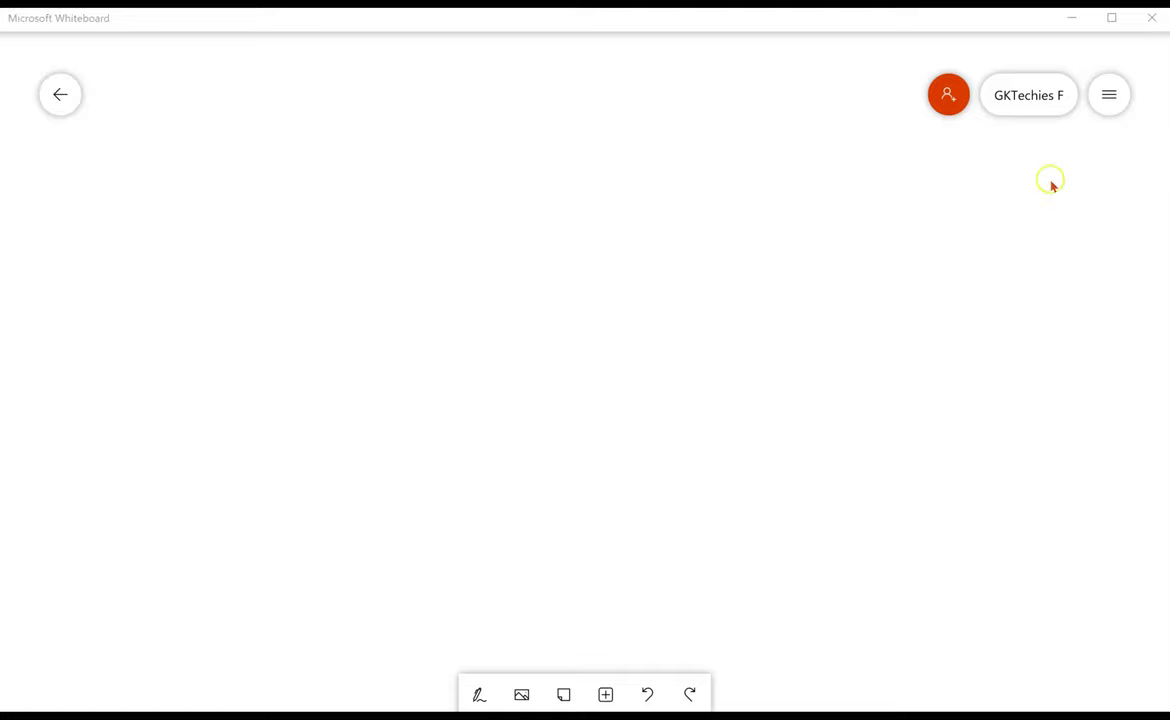
# - Turn on the web sharing link for this whiteboard and close the sharing pane
pyautogui.click(949, 96)
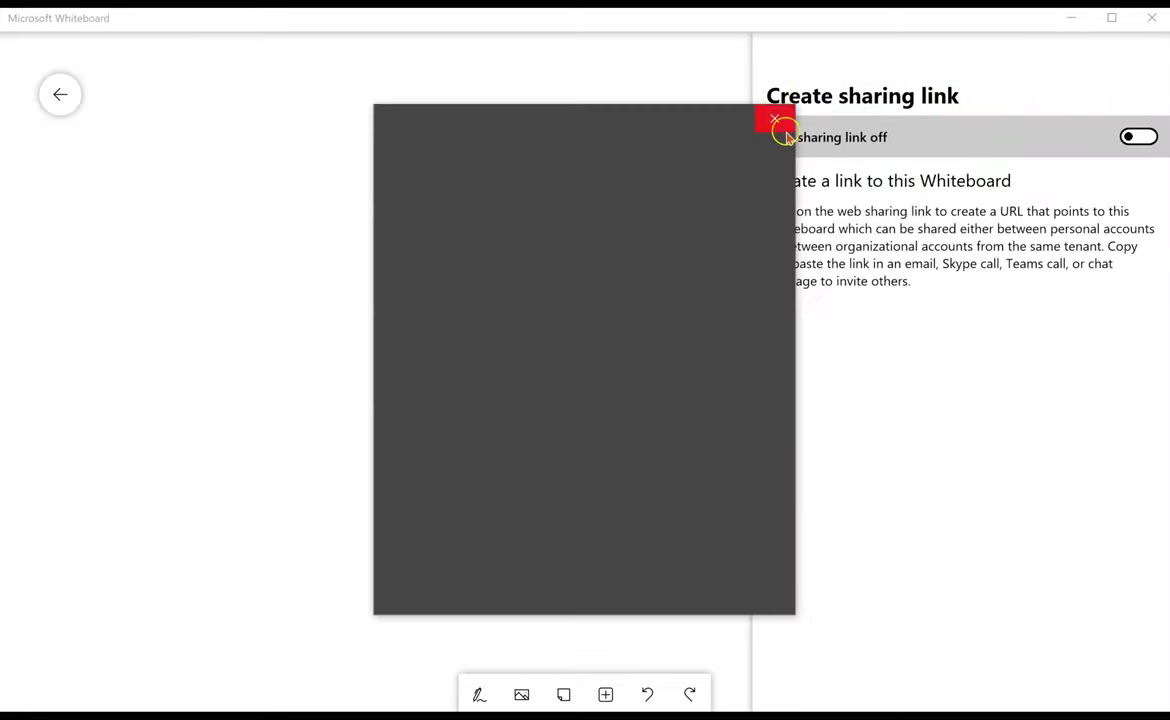
pyautogui.click(774, 118)
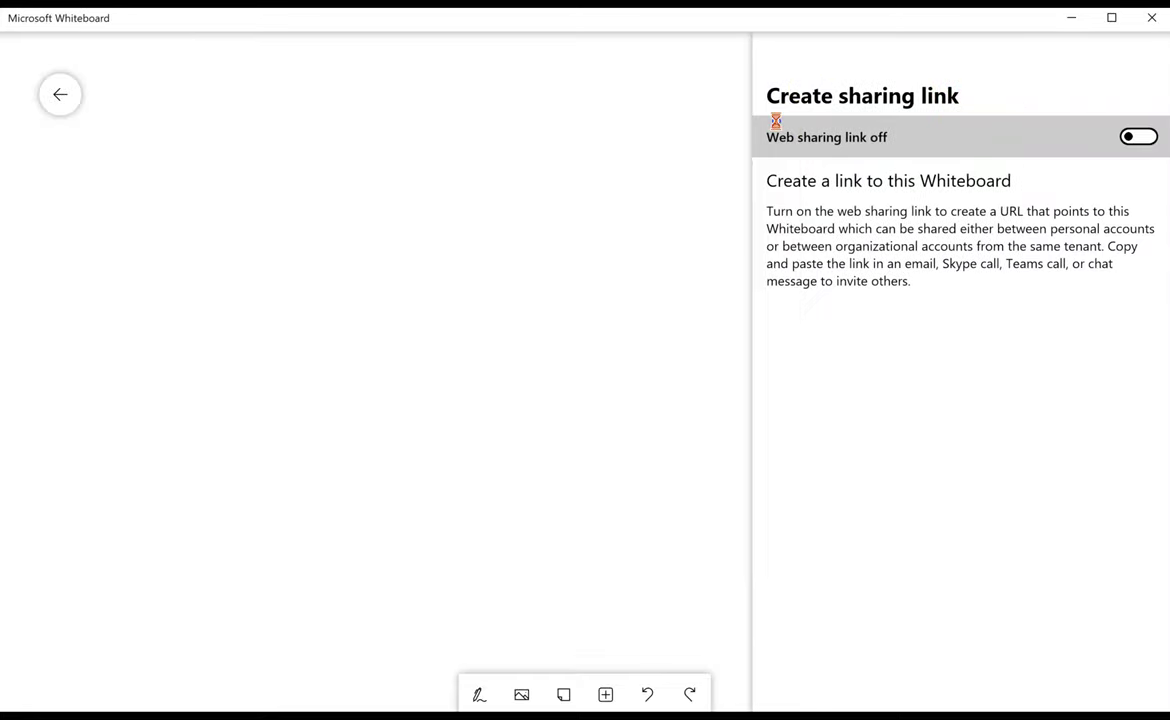
pyautogui.click(1142, 137)
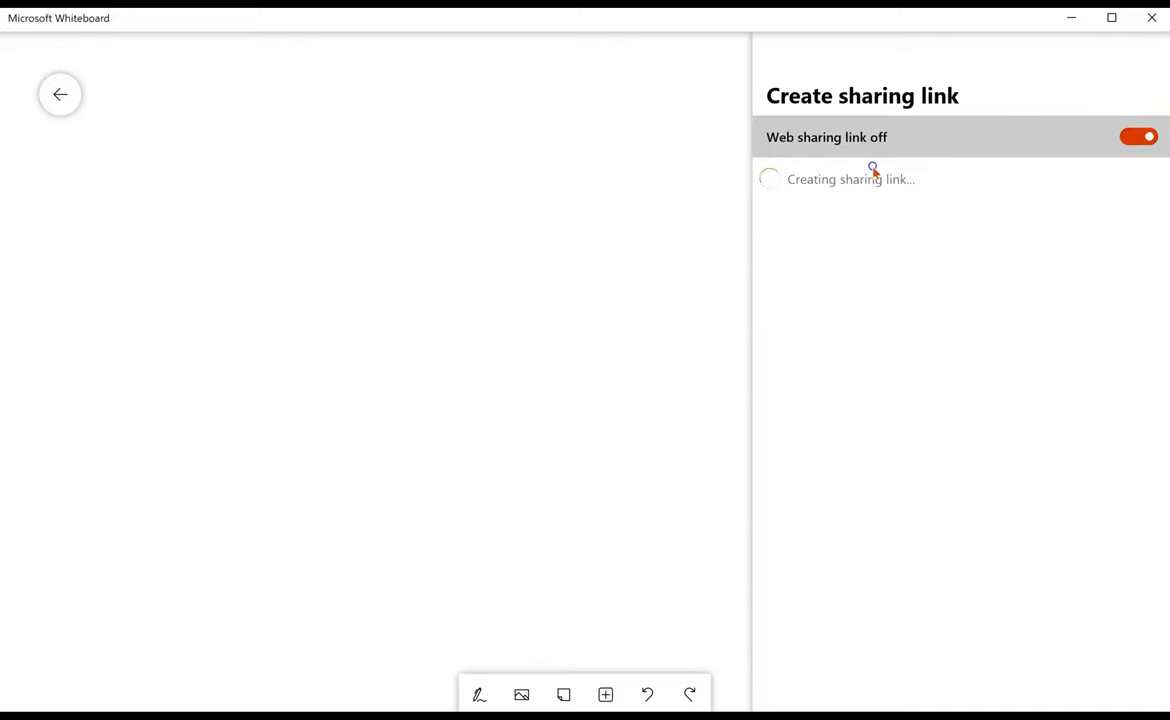
pyautogui.click(645, 202)
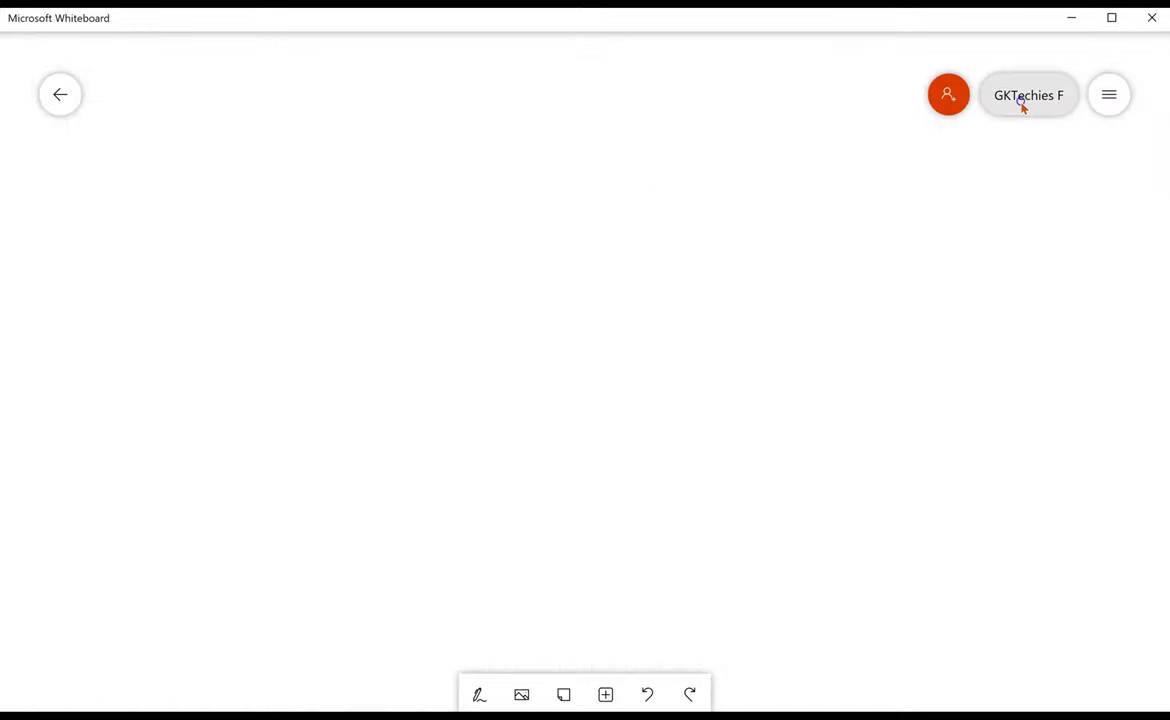
# - Review the ink settings, and with Ink to shape on draw a black triangle, circle, square and pentagon on the canvas
pyautogui.click(1112, 95)
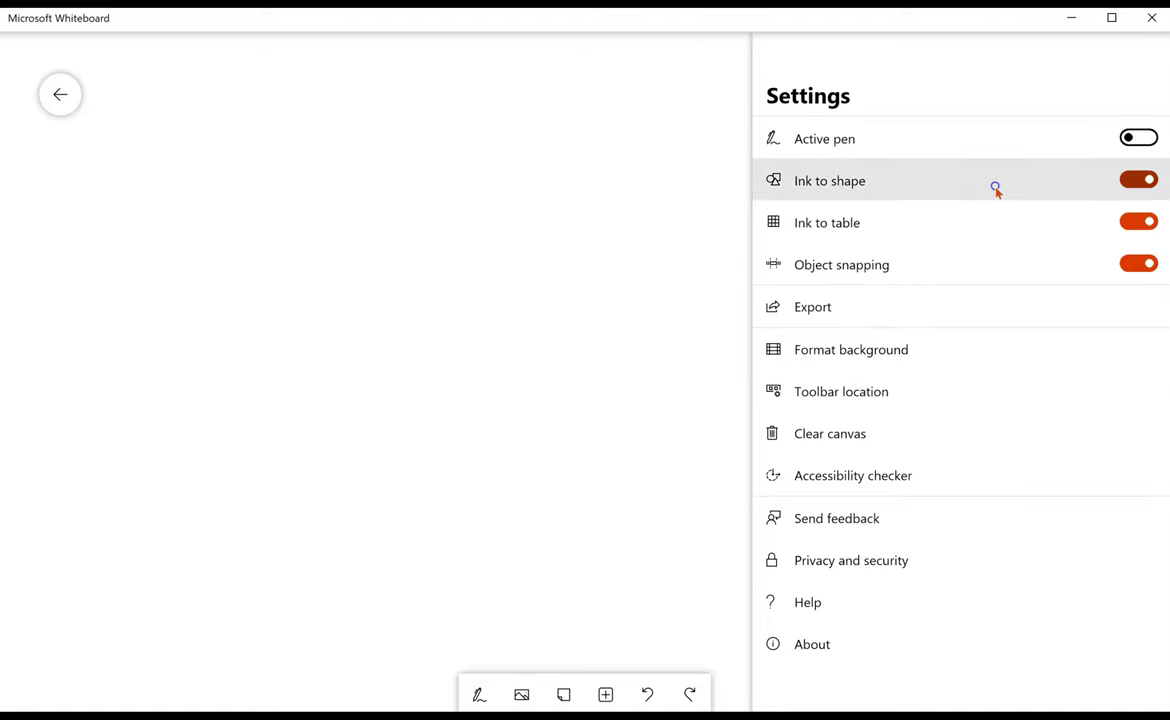
pyautogui.press('Escape')
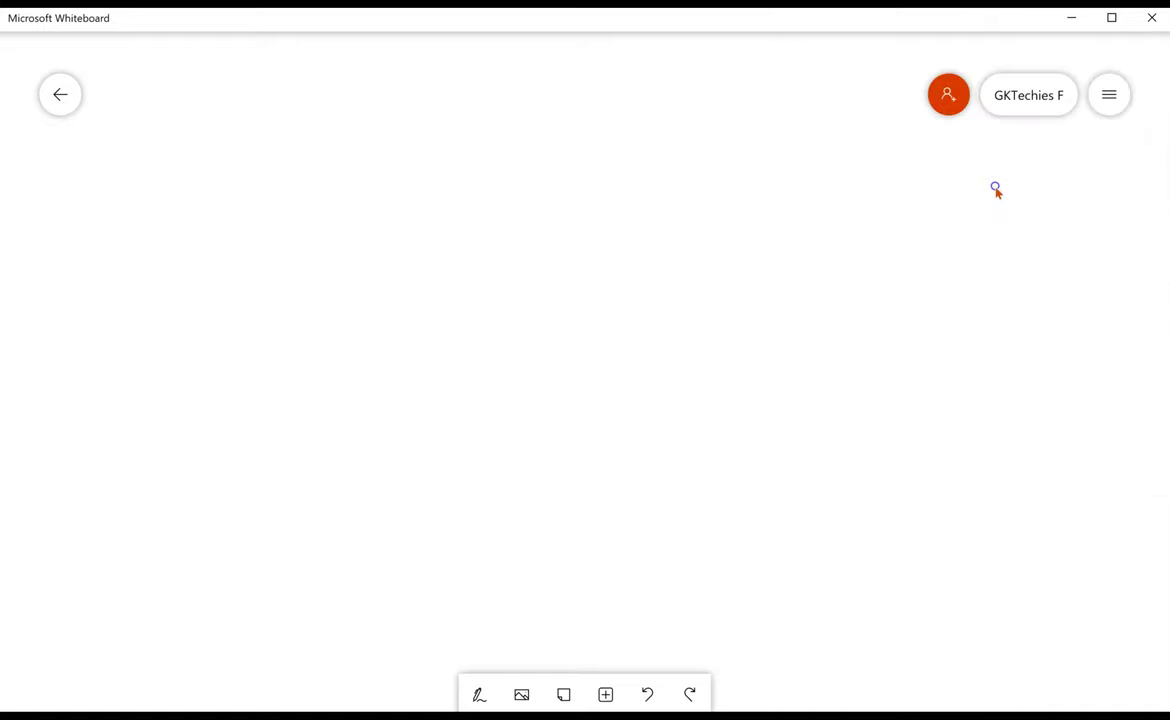
pyautogui.moveTo(496, 250)
pyautogui.mouseDown()
pyautogui.moveTo(402, 405)
pyautogui.moveTo(548, 420)
pyautogui.moveTo(493, 253)
pyautogui.mouseUp()
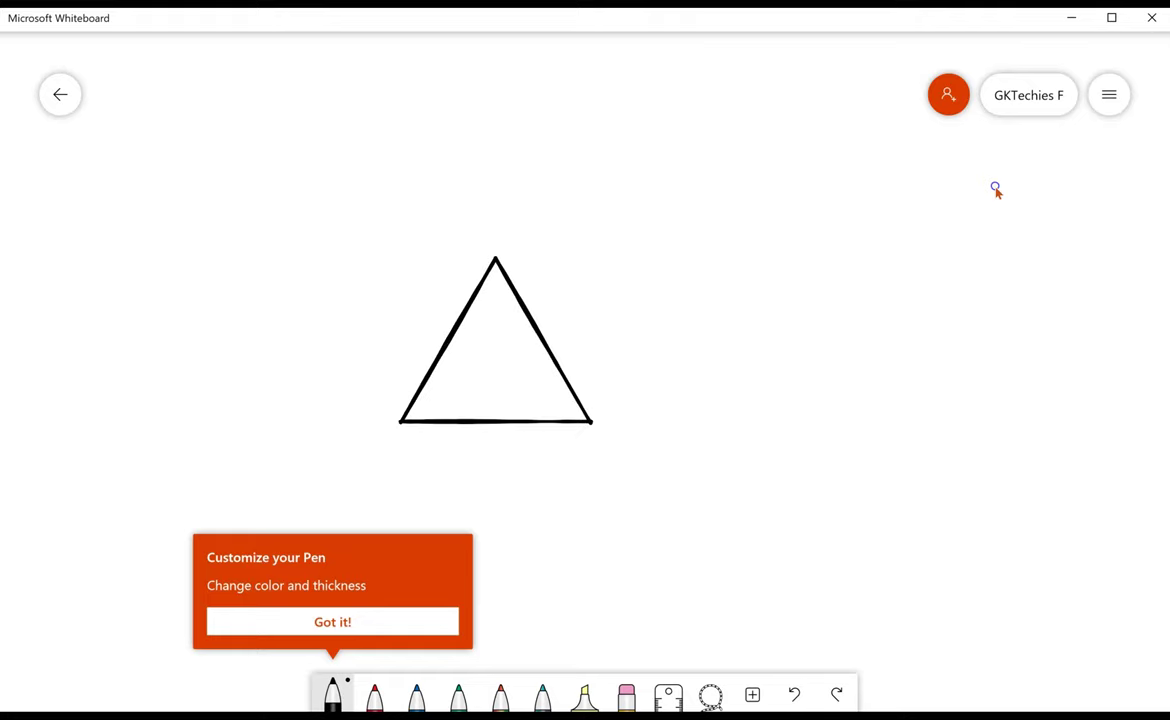
pyautogui.moveTo(744, 248)
pyautogui.mouseDown()
pyautogui.moveTo(739, 436)
pyautogui.moveTo(748, 250)
pyautogui.mouseUp()
pyautogui.moveTo(876, 260)
pyautogui.mouseDown()
pyautogui.moveTo(894, 377)
pyautogui.moveTo(1057, 362)
pyautogui.moveTo(877, 258)
pyautogui.mouseUp()
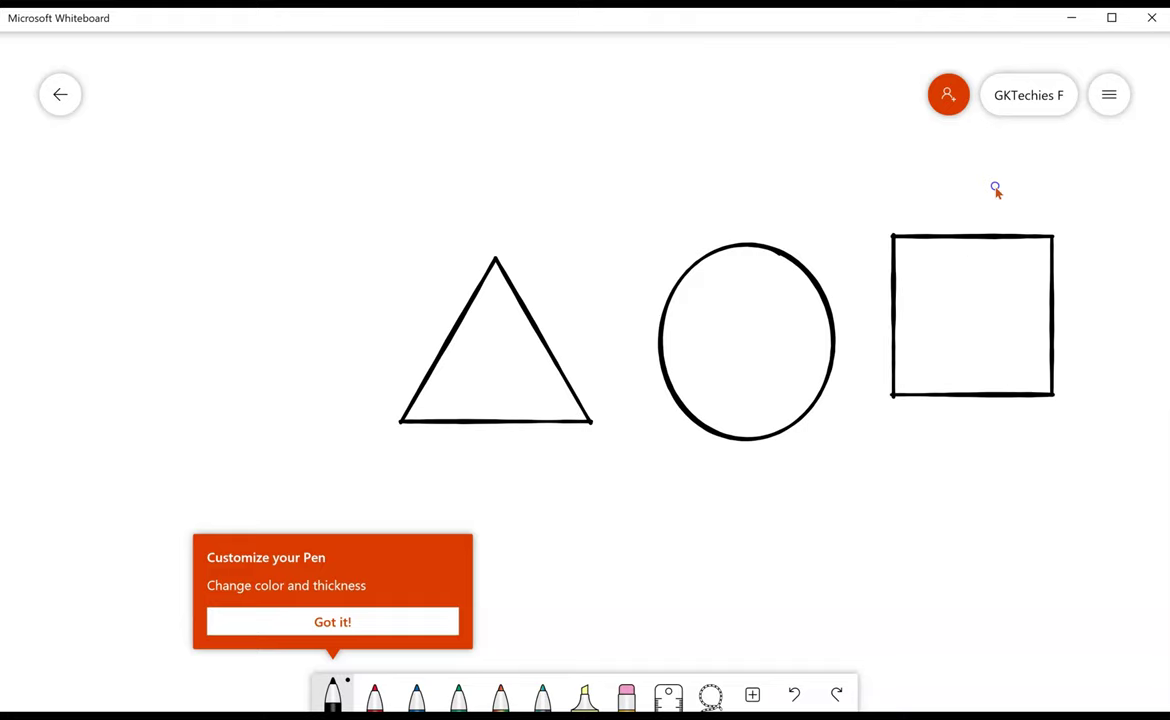
pyautogui.moveTo(228, 178)
pyautogui.mouseDown()
pyautogui.moveTo(162, 238)
pyautogui.moveTo(97, 400)
pyautogui.moveTo(285, 440)
pyautogui.moveTo(235, 198)
pyautogui.mouseUp()
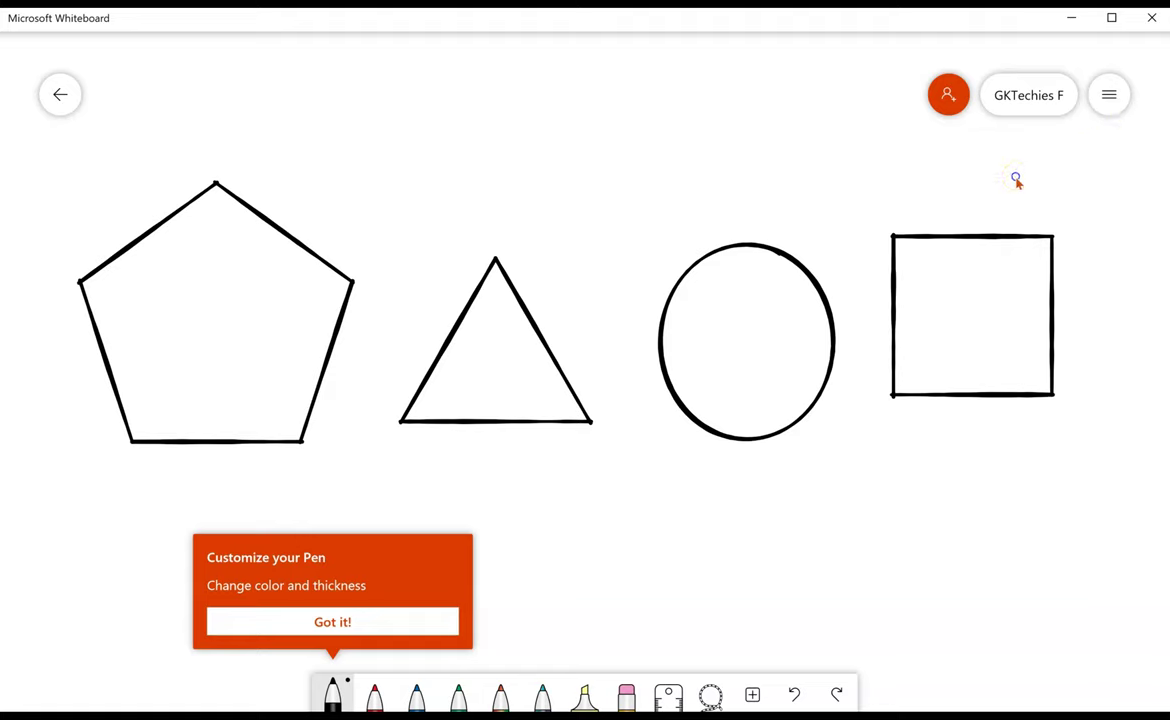
# - Clear the drawn shapes from the canvas and dismiss the pen customization tip
pyautogui.click(1109, 95)
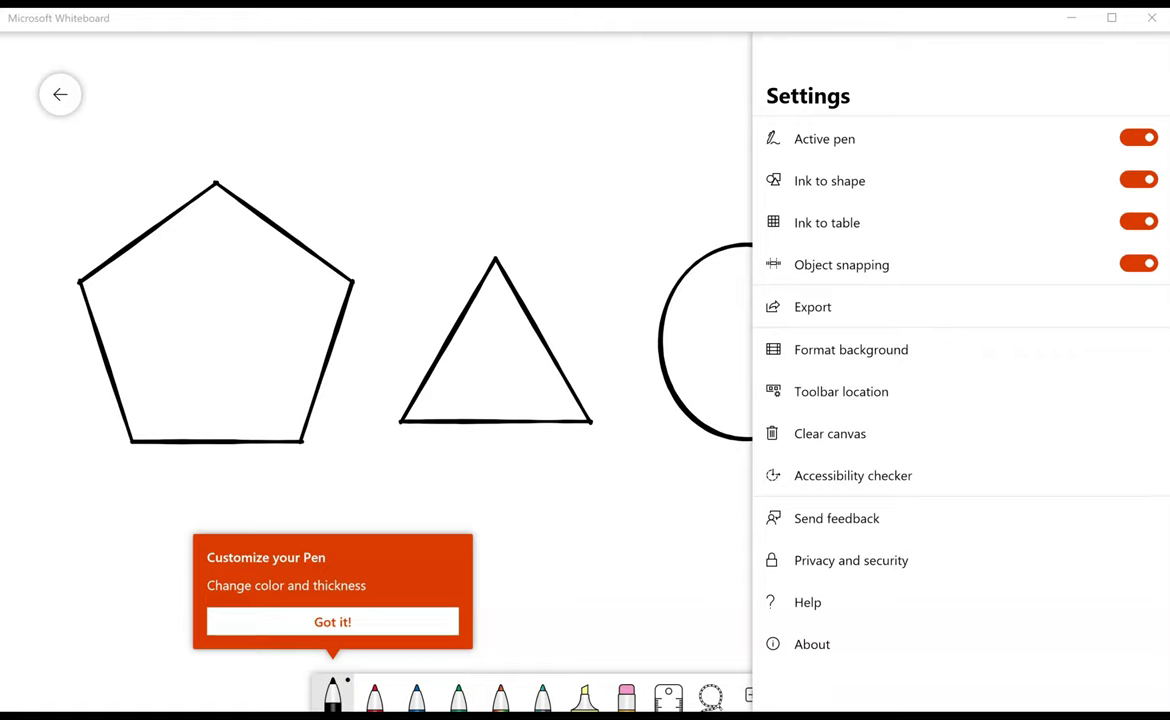
pyautogui.click(830, 433)
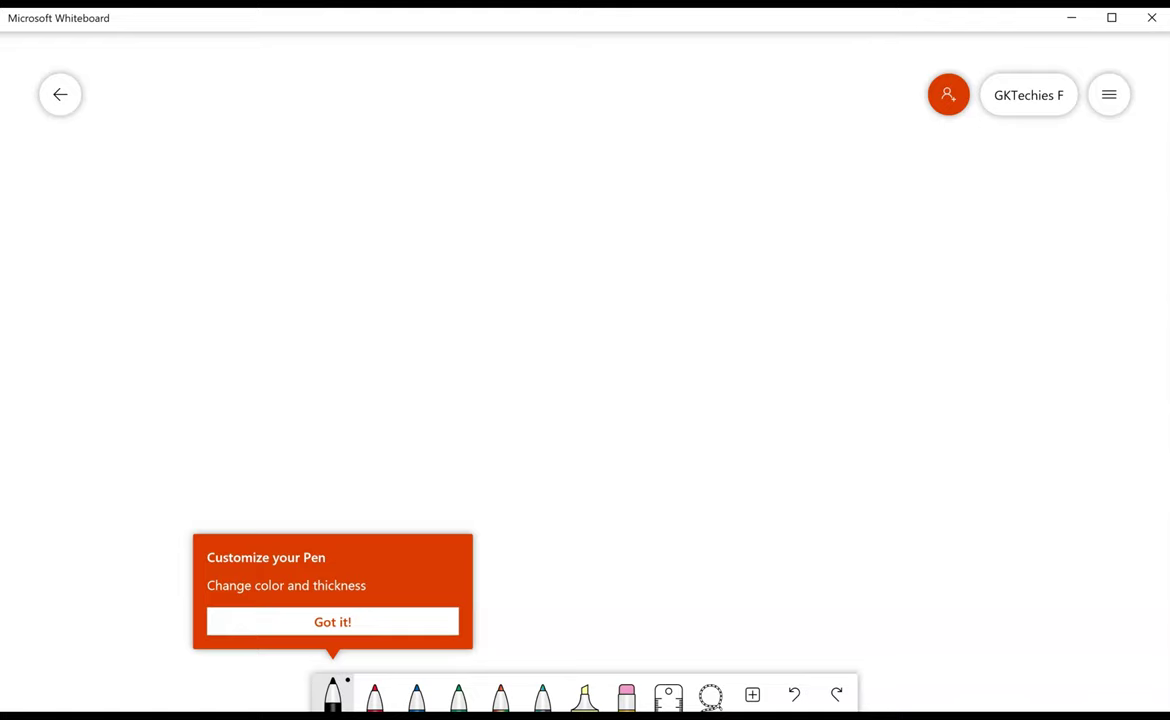
pyautogui.click(343, 622)
# - Draw a large black square and divide it with one vertical and several horizontal strokes into a table of two columns and five rows
pyautogui.moveTo(463, 247)
pyautogui.mouseDown()
pyautogui.moveTo(475, 496)
pyautogui.moveTo(760, 439)
pyautogui.moveTo(632, 219)
pyautogui.moveTo(459, 230)
pyautogui.mouseUp()
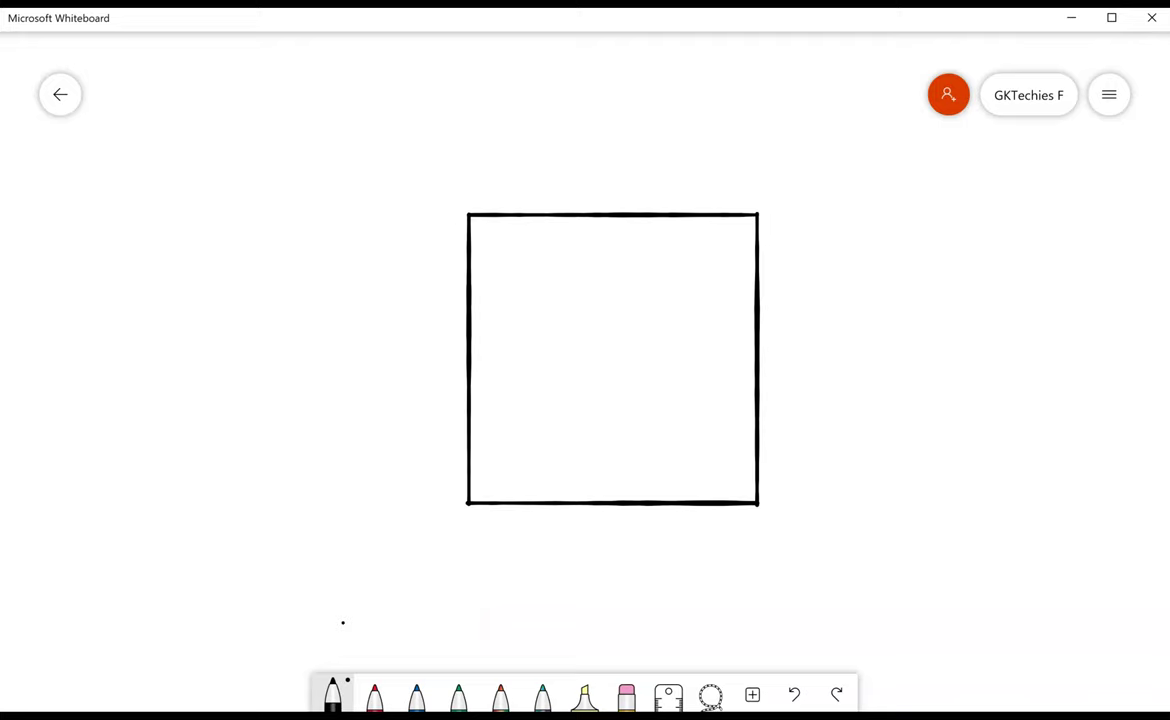
pyautogui.moveTo(601, 180); pyautogui.dragTo(612, 502)
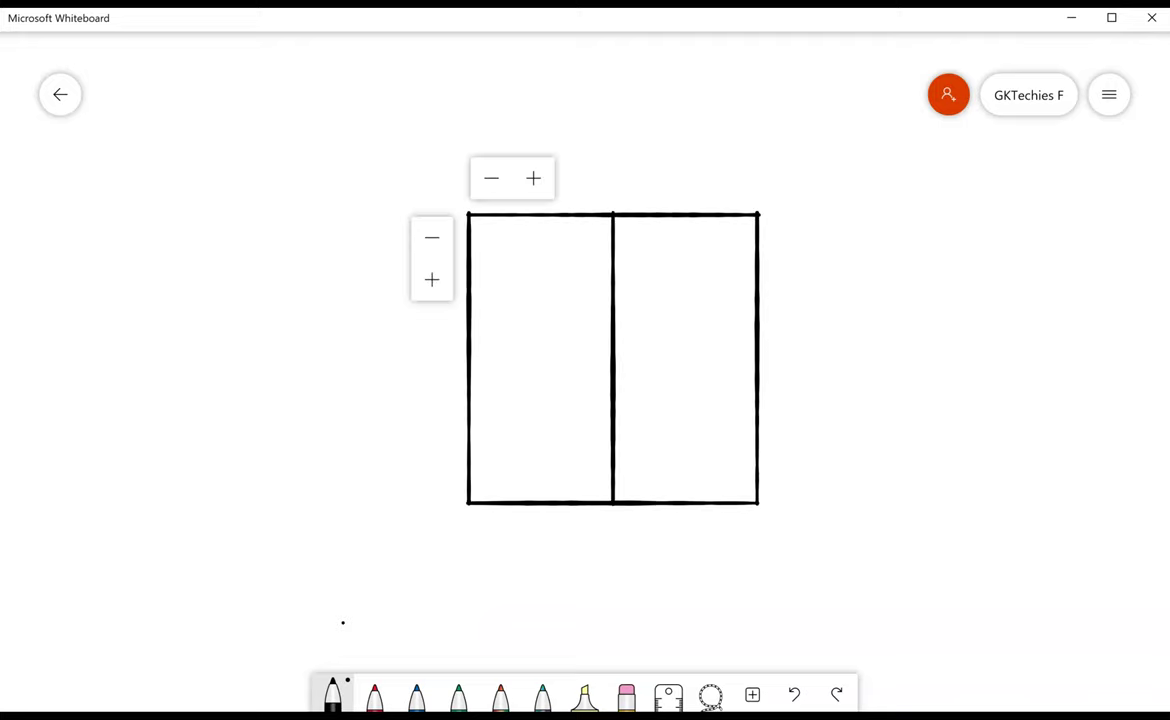
pyautogui.moveTo(441, 323); pyautogui.dragTo(705, 337)
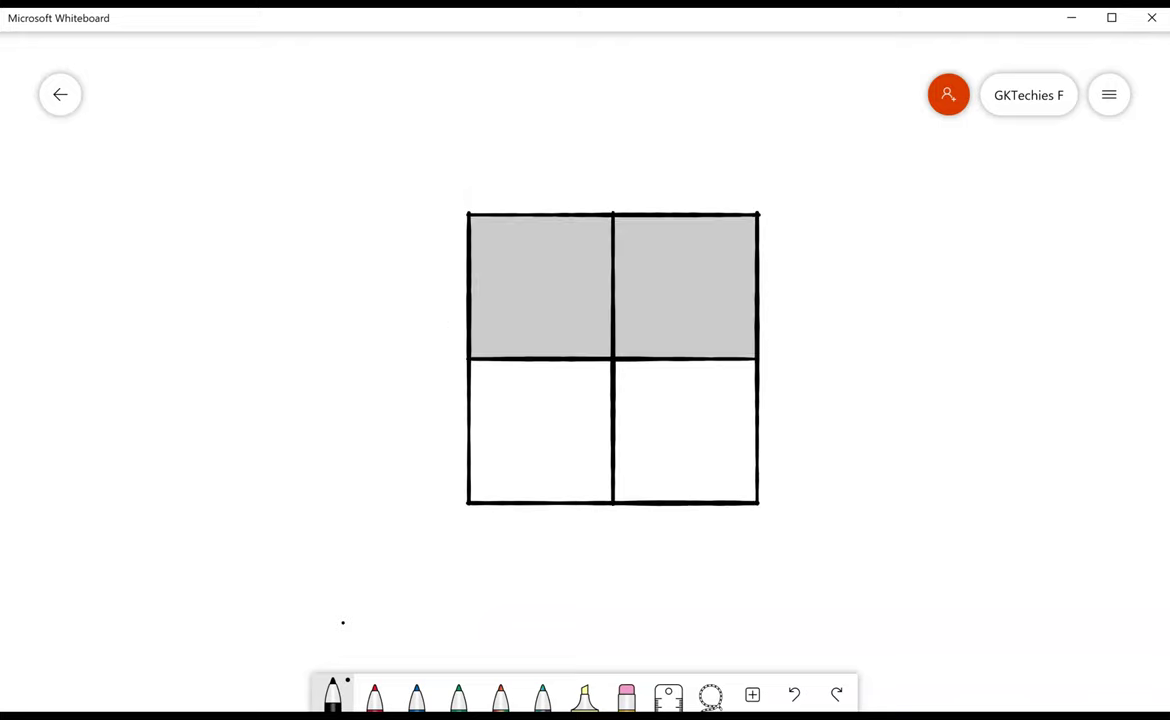
pyautogui.moveTo(439, 426); pyautogui.dragTo(715, 411)
pyautogui.moveTo(430, 248); pyautogui.dragTo(809, 282)
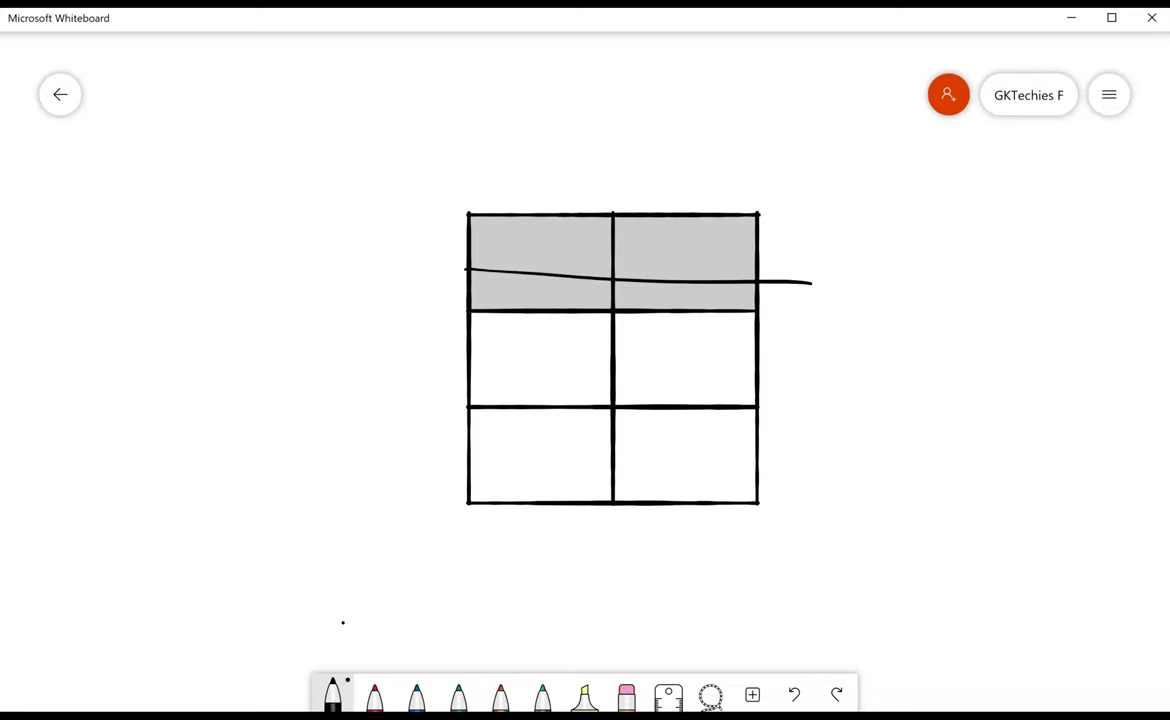
pyautogui.moveTo(432, 420); pyautogui.dragTo(765, 425)
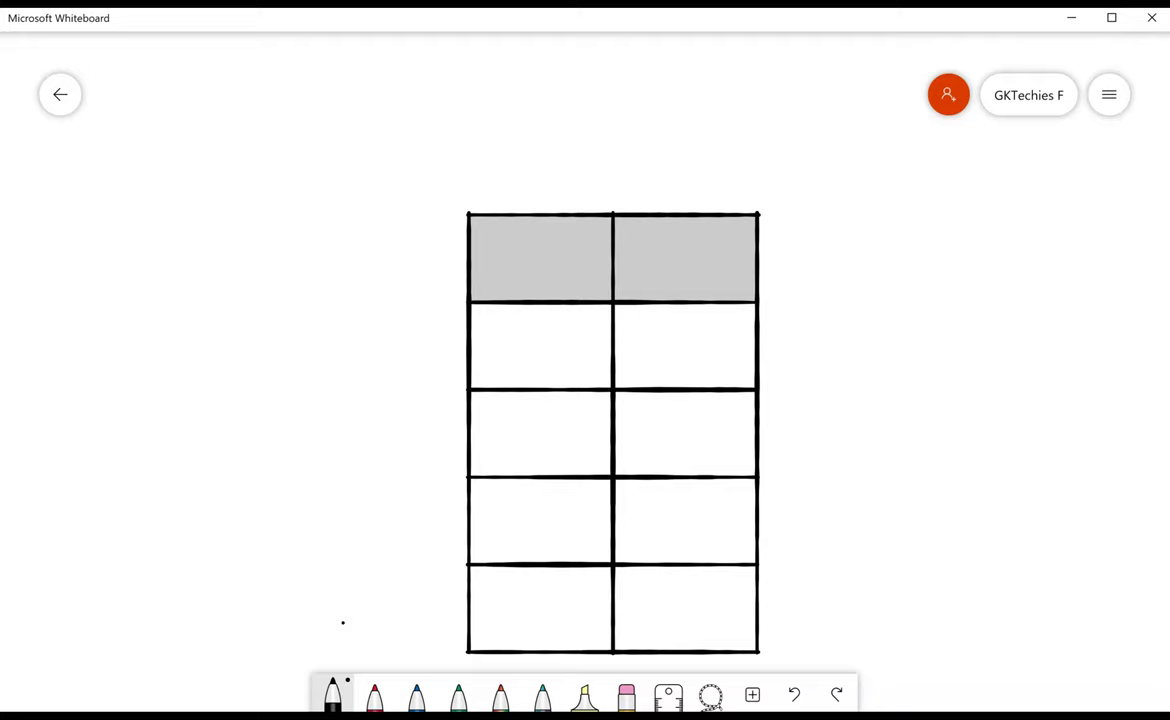
# - Scribble a red wavy line in the table's left second-row cell and a green one in the right cell, and clear the canvas
pyautogui.click(375, 695)
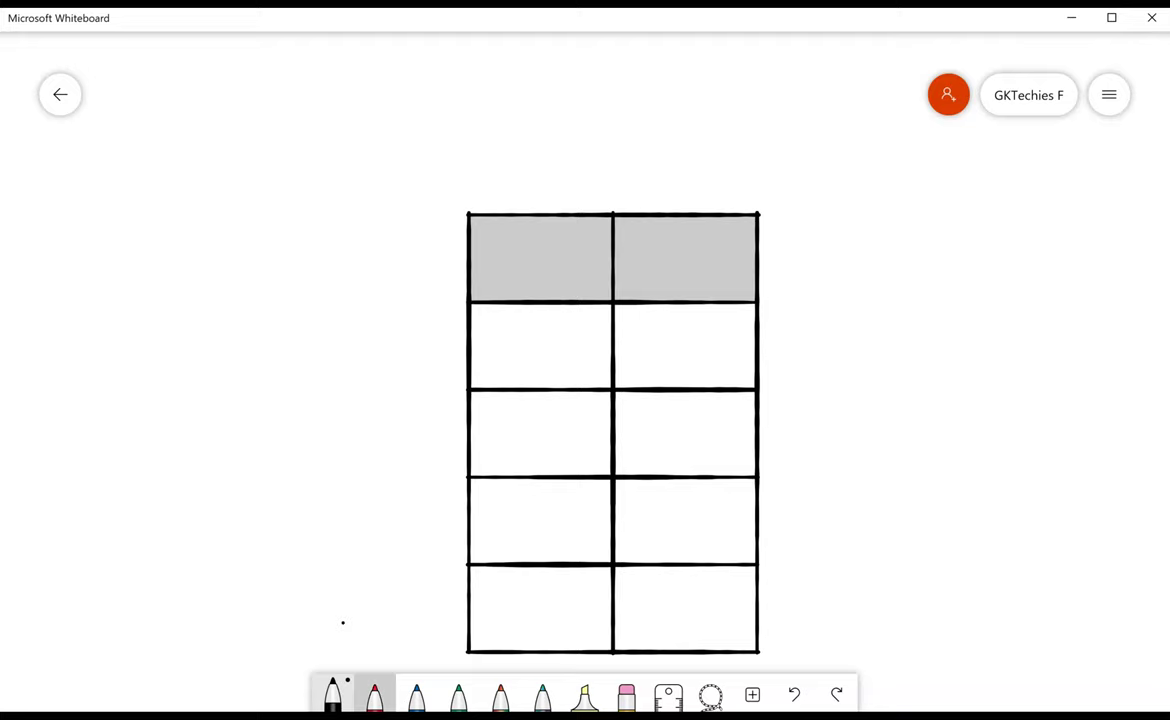
pyautogui.moveTo(491, 346)
pyautogui.mouseDown()
pyautogui.moveTo(514, 334)
pyautogui.moveTo(841, 318)
pyautogui.mouseUp()
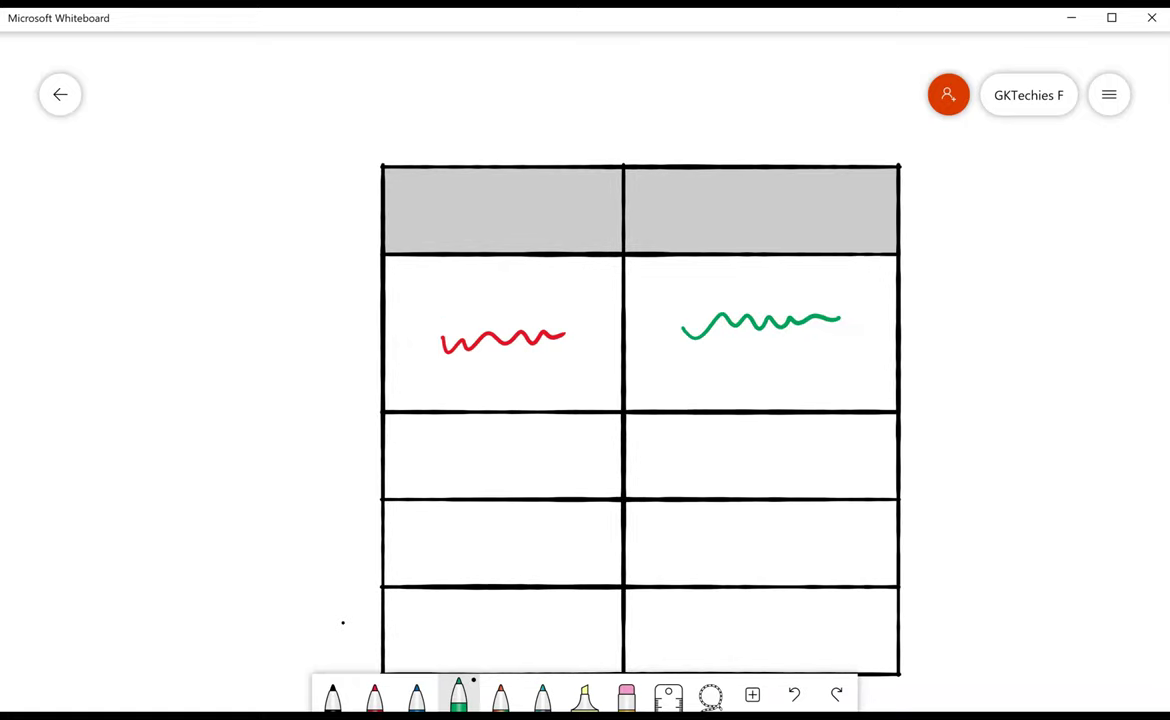
pyautogui.click(1109, 94)
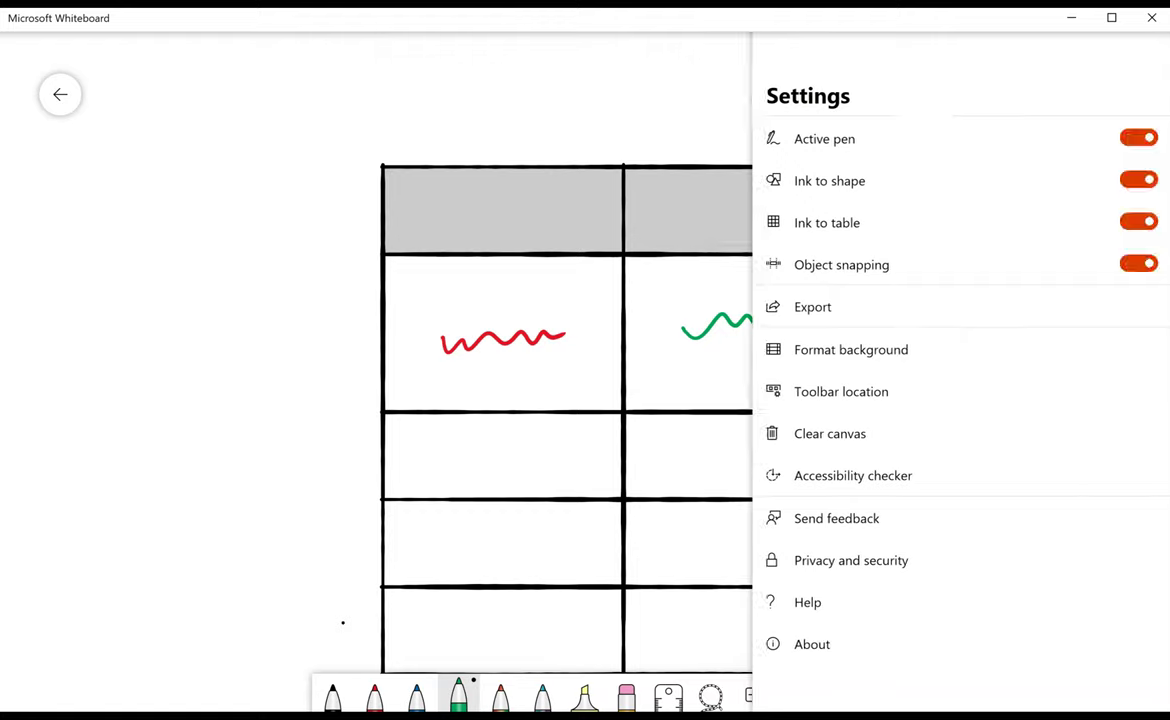
pyautogui.click(830, 433)
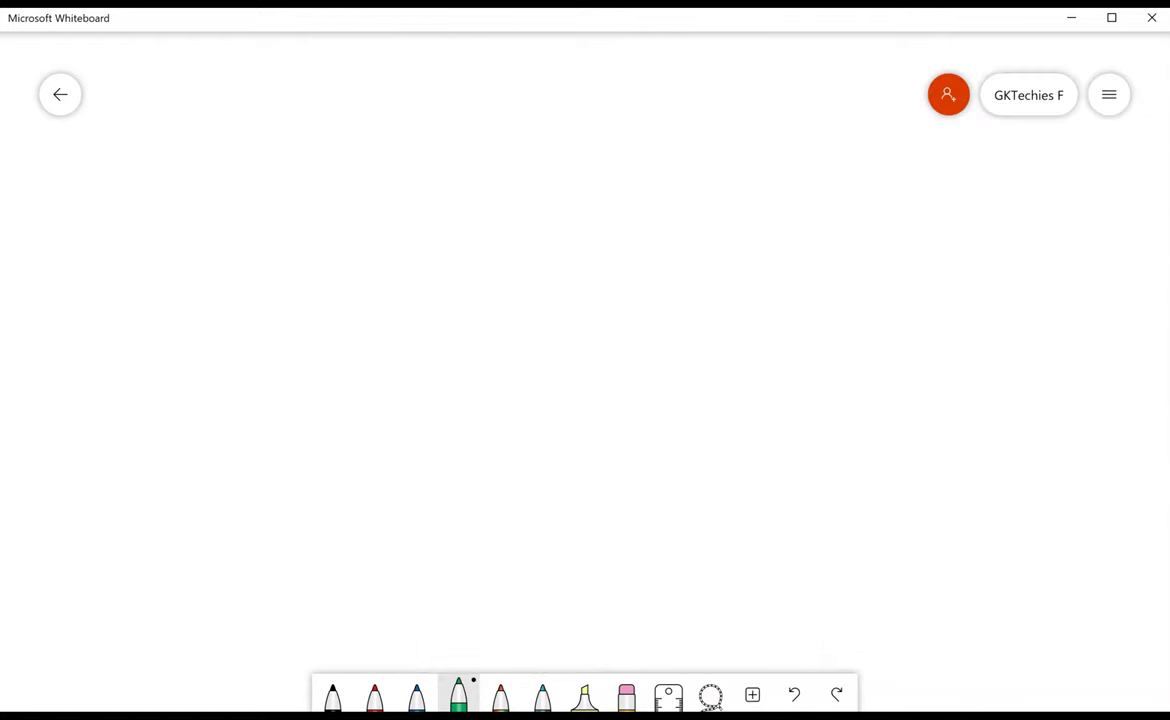
# - Try a yellow canvas background and set the background color to light green
pyautogui.click(1109, 94)
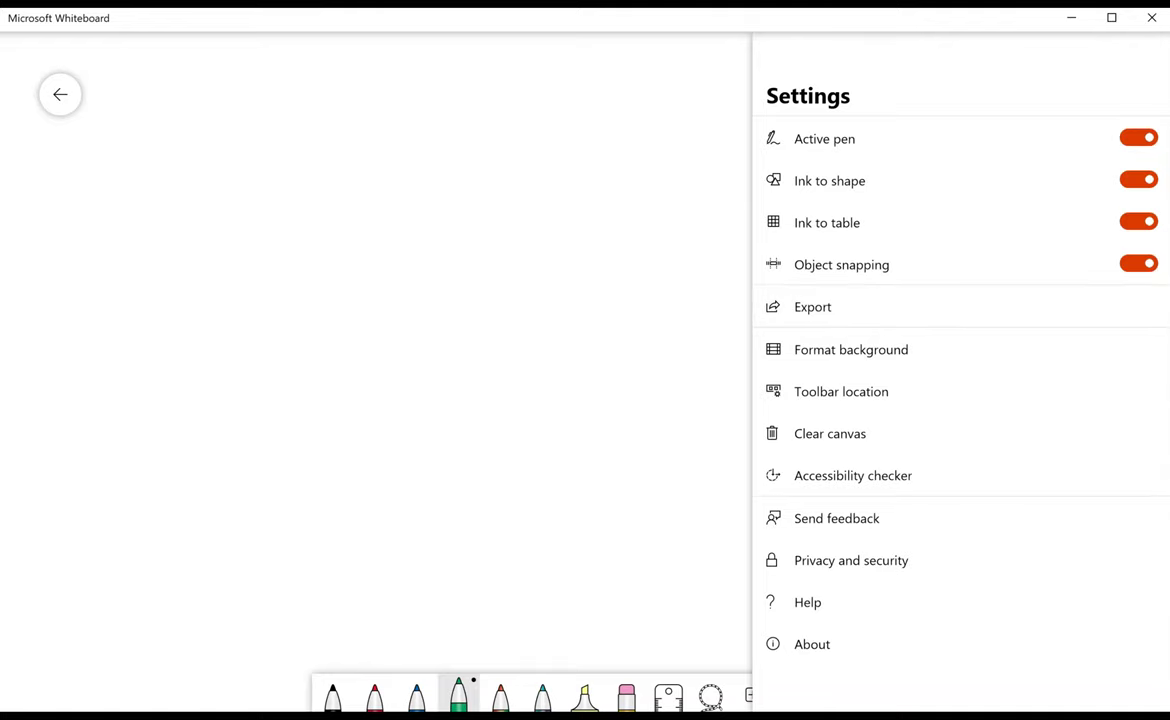
pyautogui.click(851, 349)
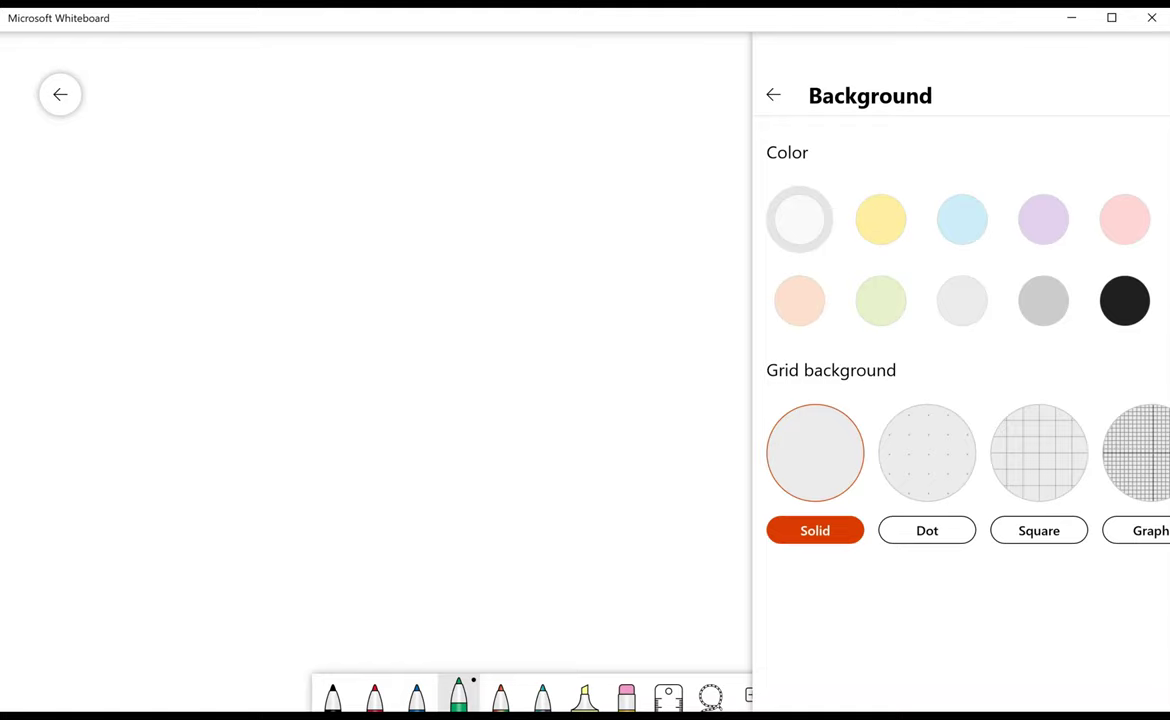
pyautogui.click(880, 219)
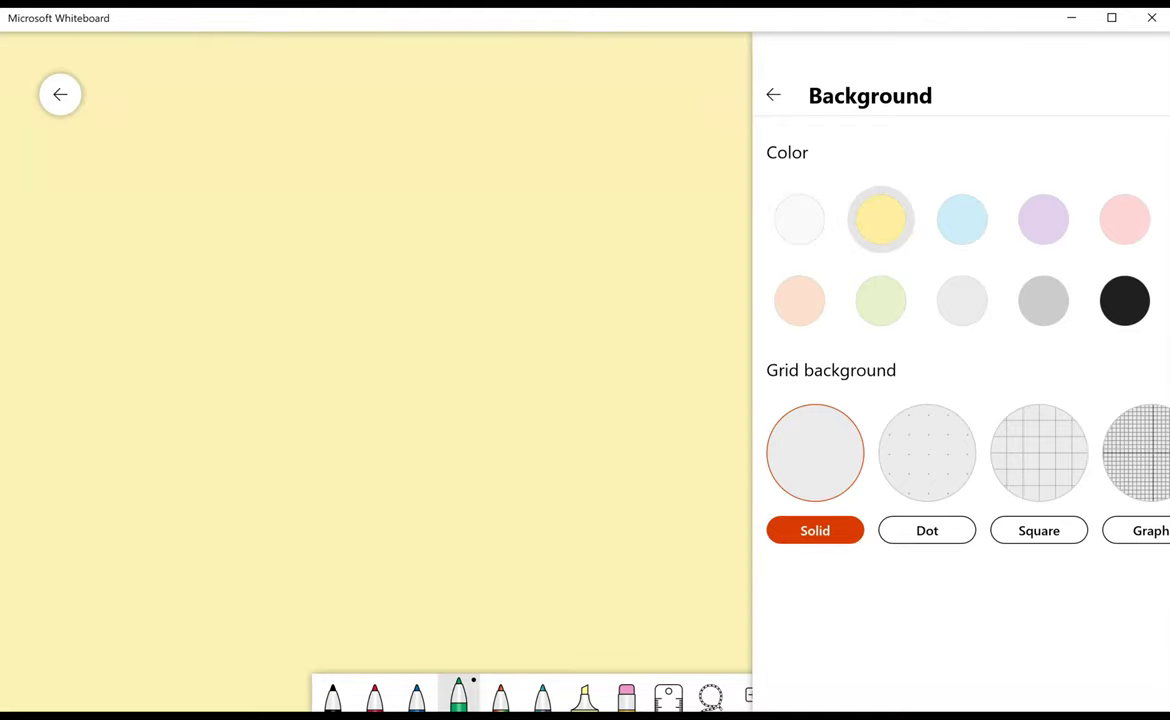
pyautogui.click(880, 301)
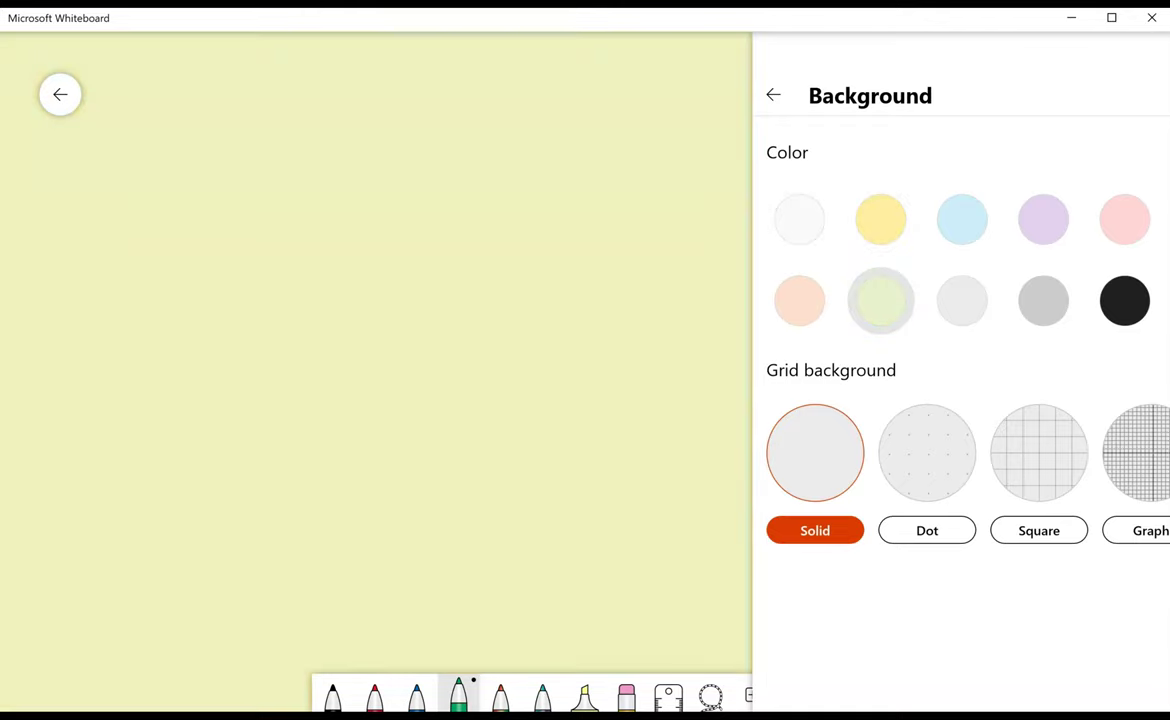
# - Try the Dot, Square, Graph, Hybrid, Diamond and Triangle grid backgrounds on the canvas
pyautogui.click(927, 530)
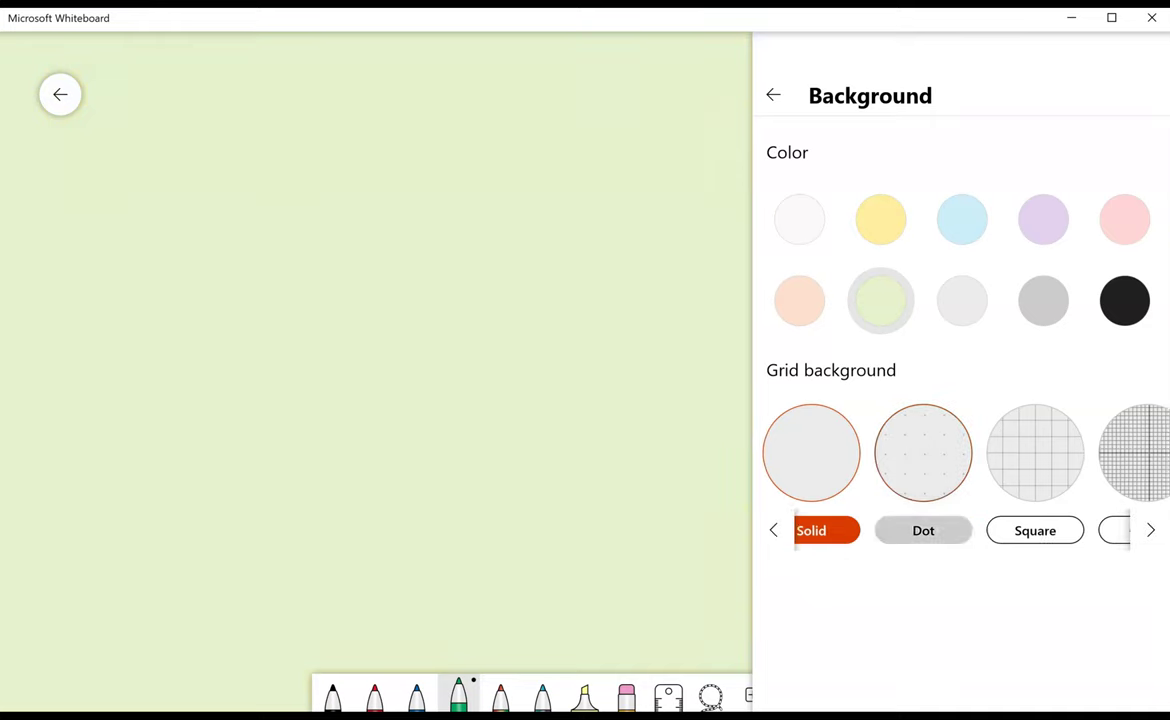
pyautogui.click(1039, 530)
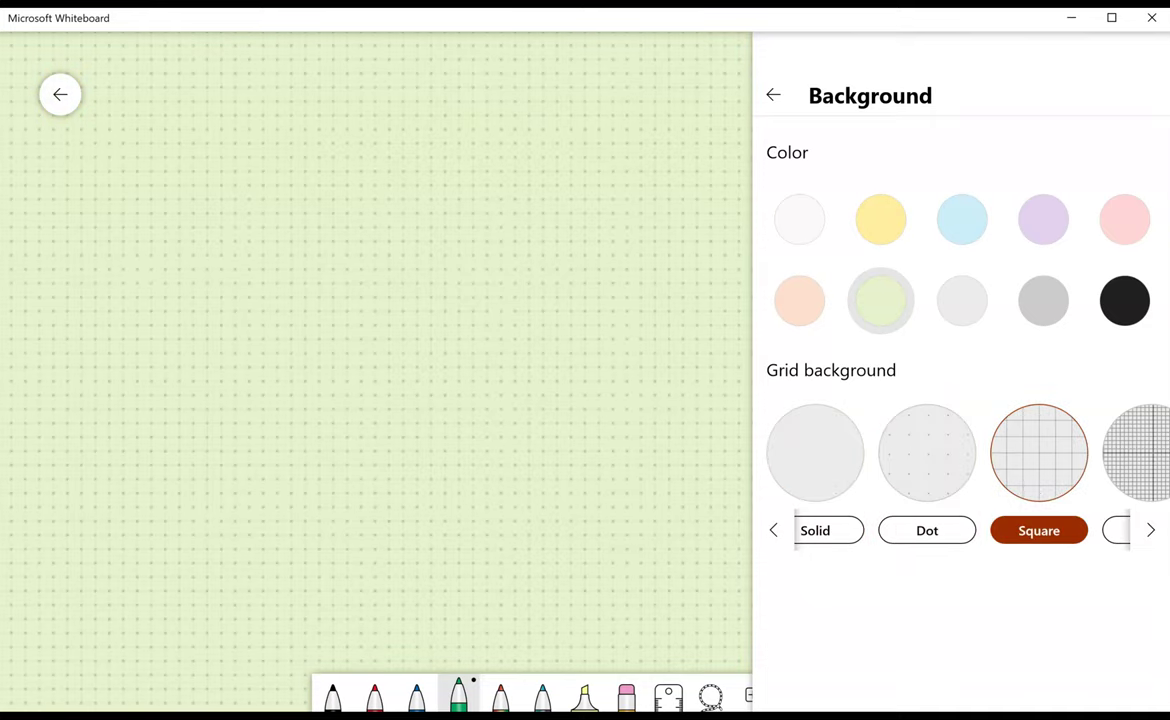
pyautogui.hscroll(2, 1039, 530)
pyautogui.click(959, 530)
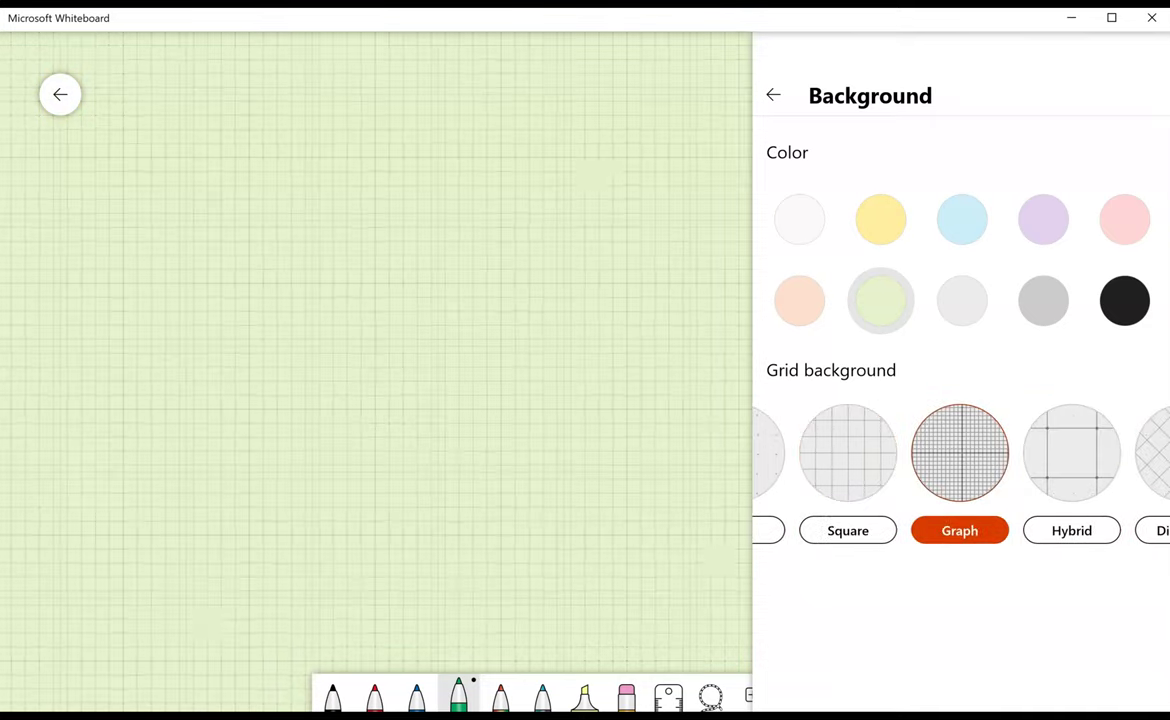
pyautogui.click(1071, 530)
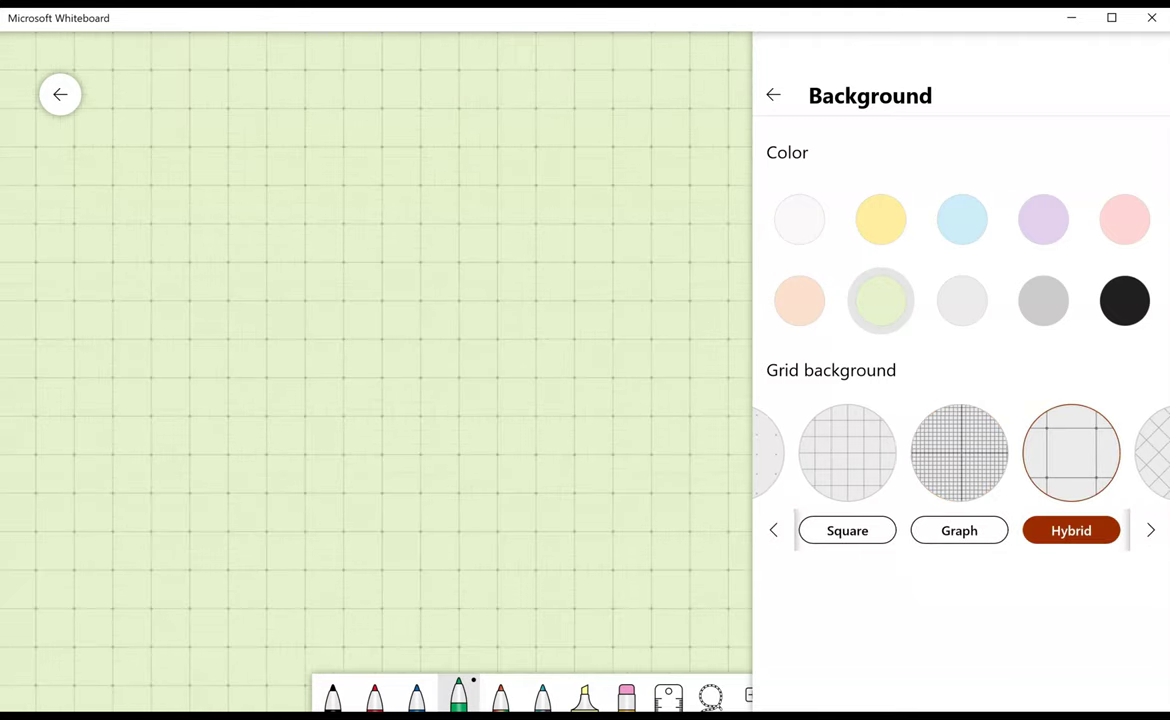
pyautogui.hscroll(2, 960, 450)
pyautogui.click(981, 530)
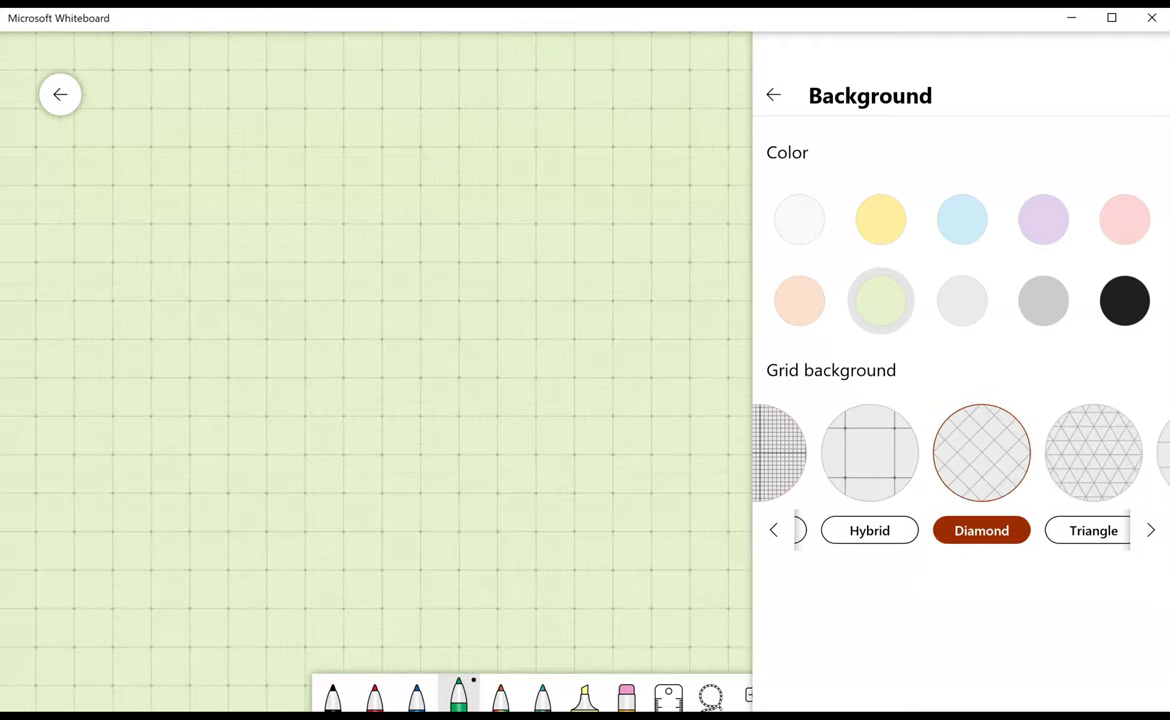
pyautogui.click(1093, 530)
# - Compare the wide and narrow ruled grid backgrounds and set the canvas to Wide rule
pyautogui.hscroll(2, 960, 450)
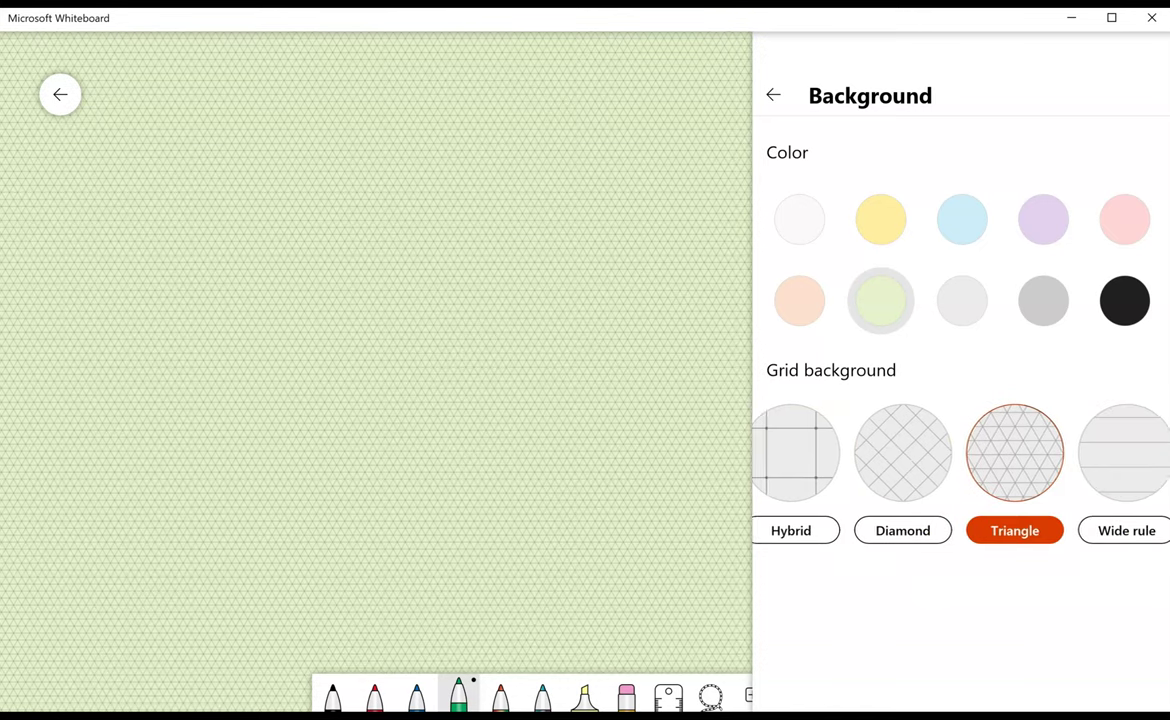
pyautogui.click(968, 530)
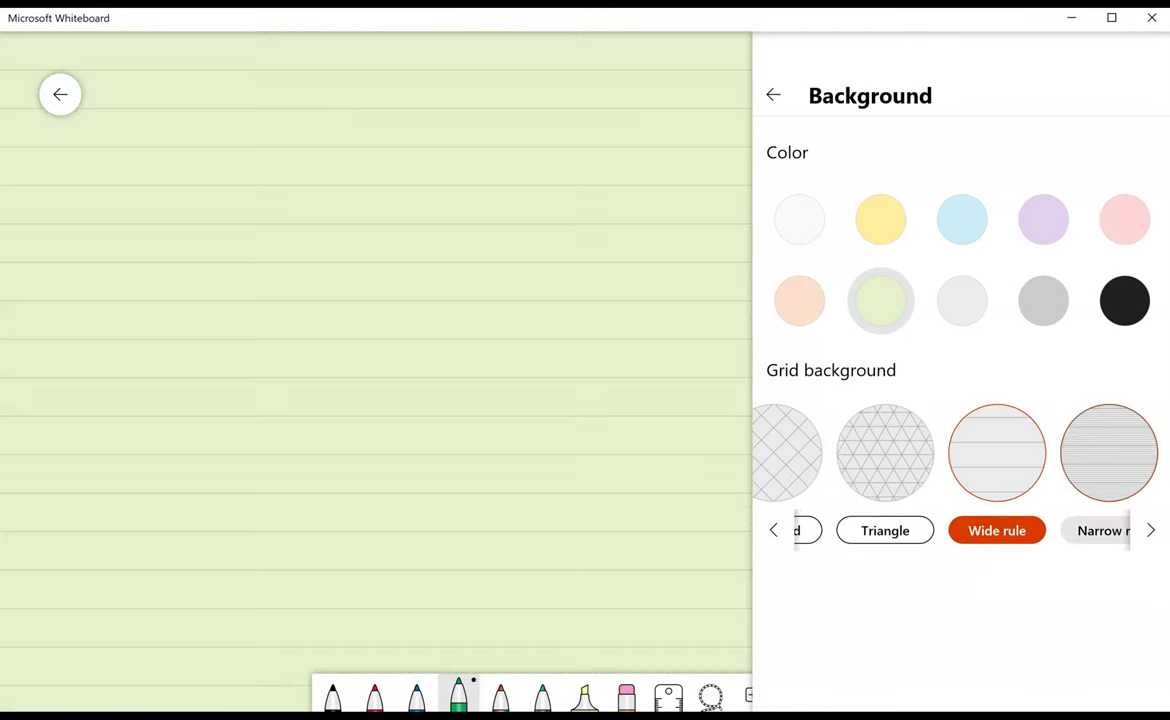
pyautogui.click(1103, 530)
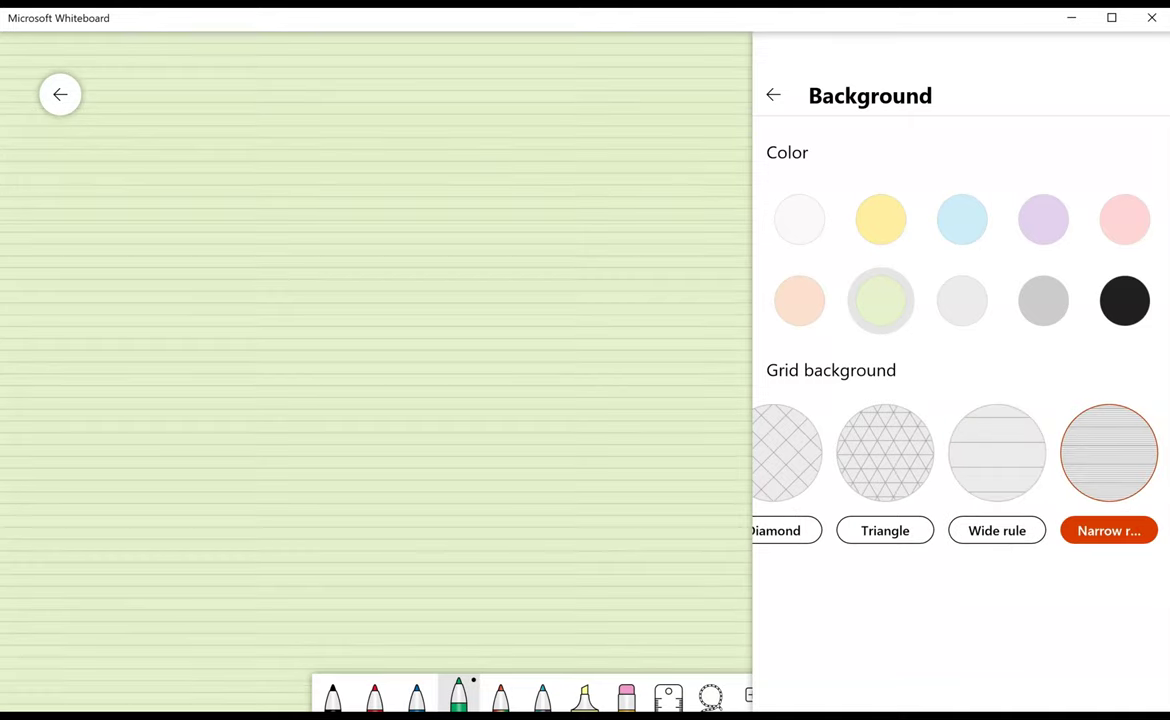
pyautogui.click(996, 530)
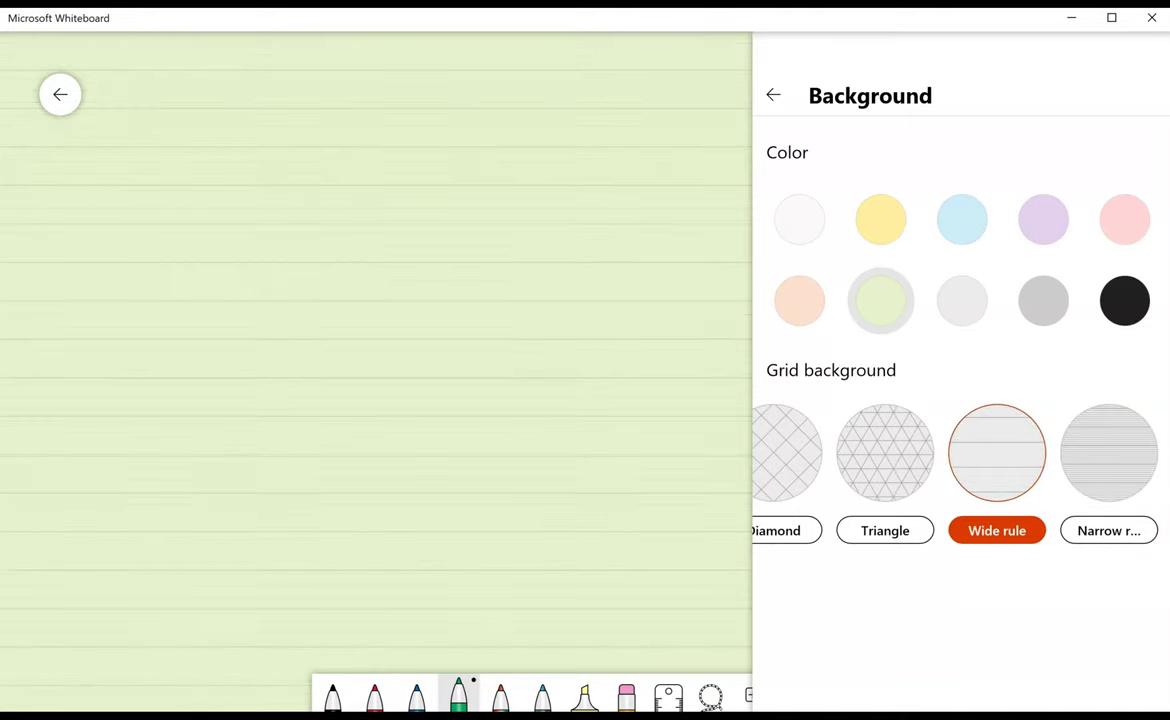
# - Review the toolbar location options and the accessibility checker results, and return to the canvas
pyautogui.click(773, 94)
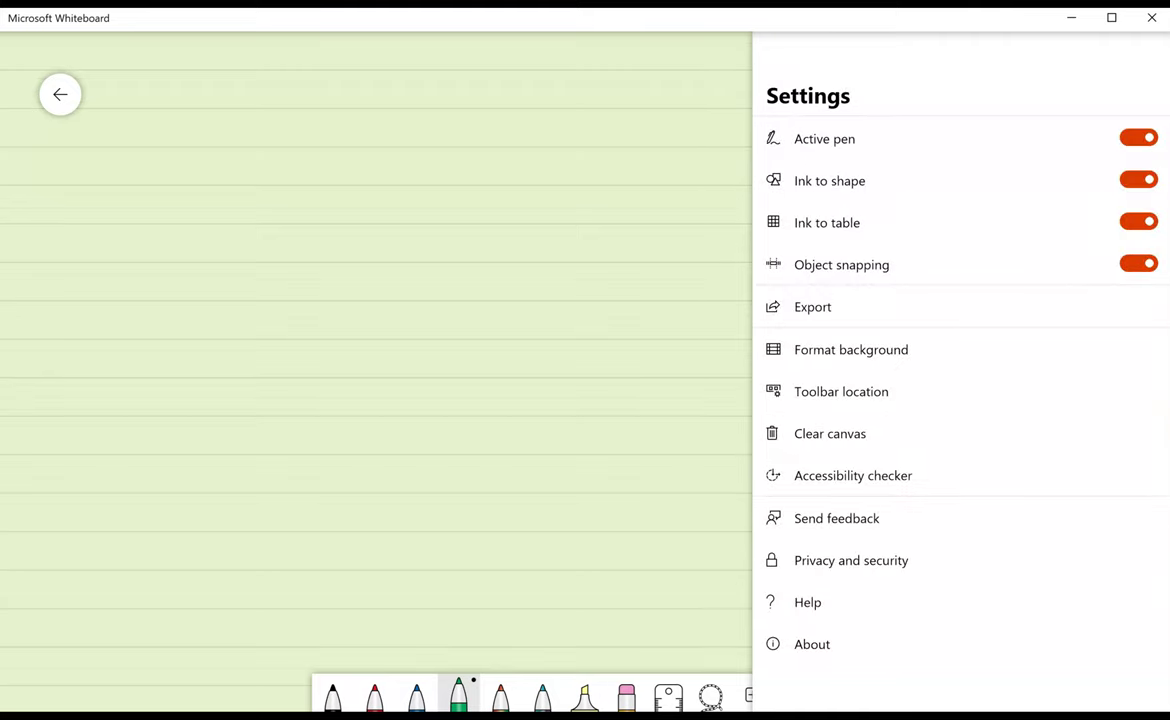
pyautogui.click(841, 391)
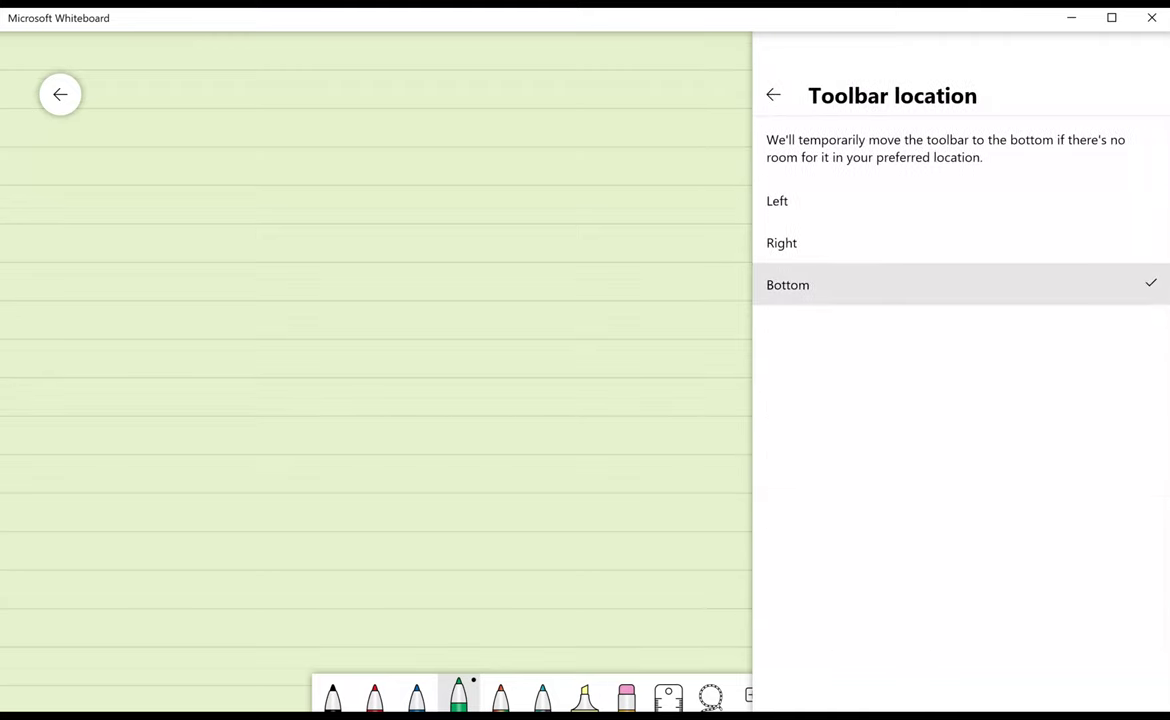
pyautogui.click(773, 94)
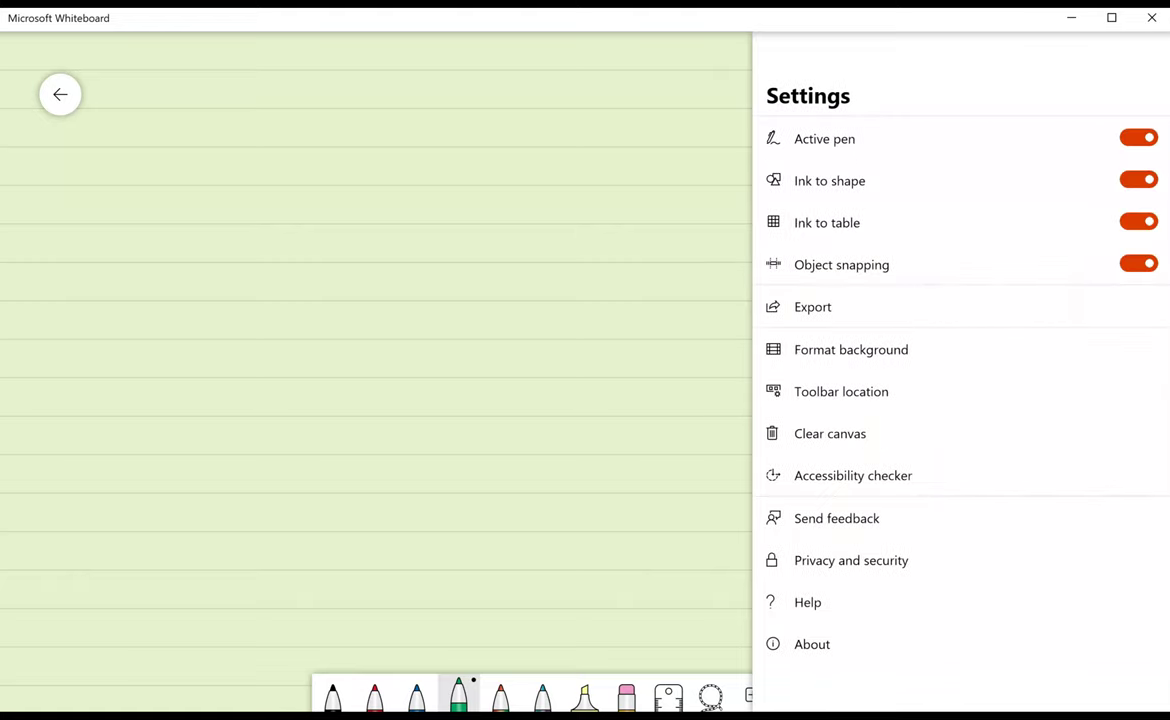
pyautogui.click(853, 475)
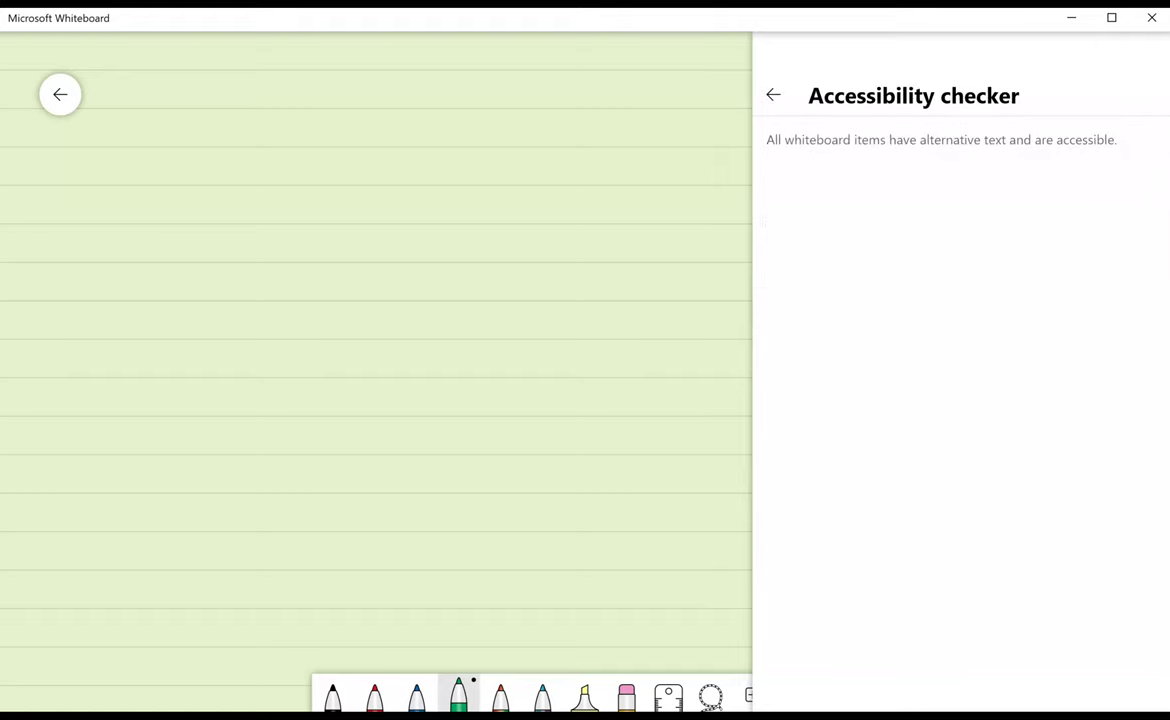
pyautogui.click(773, 94)
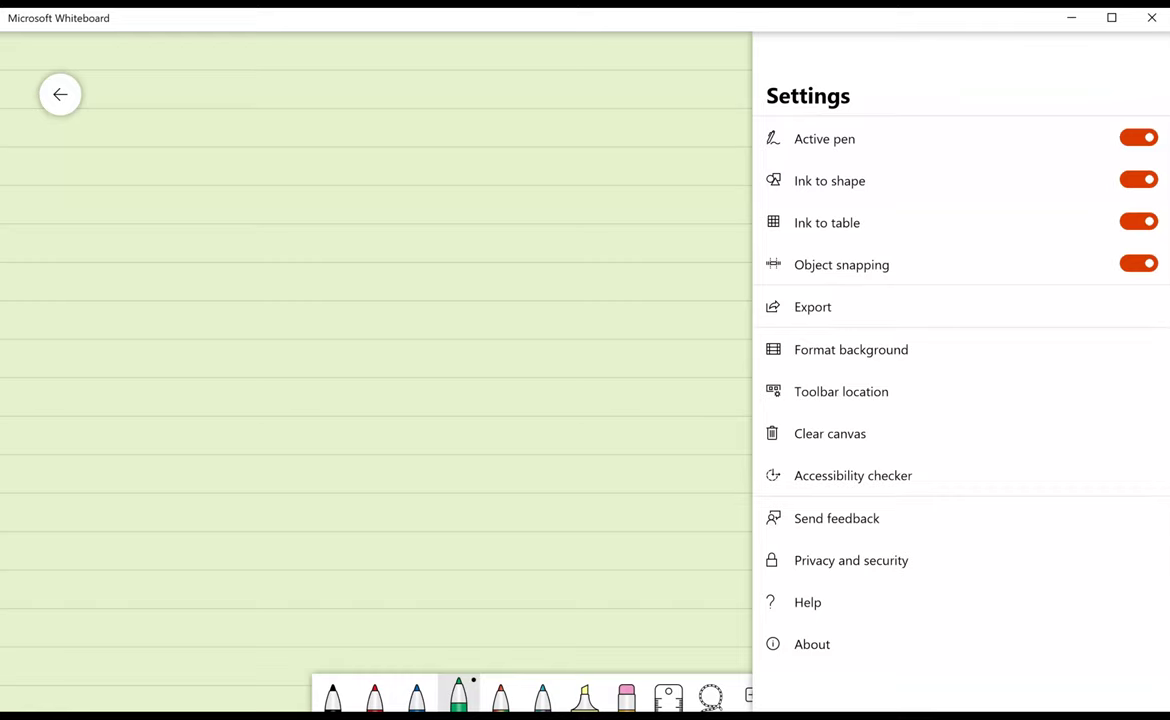
pyautogui.click(665, 296)
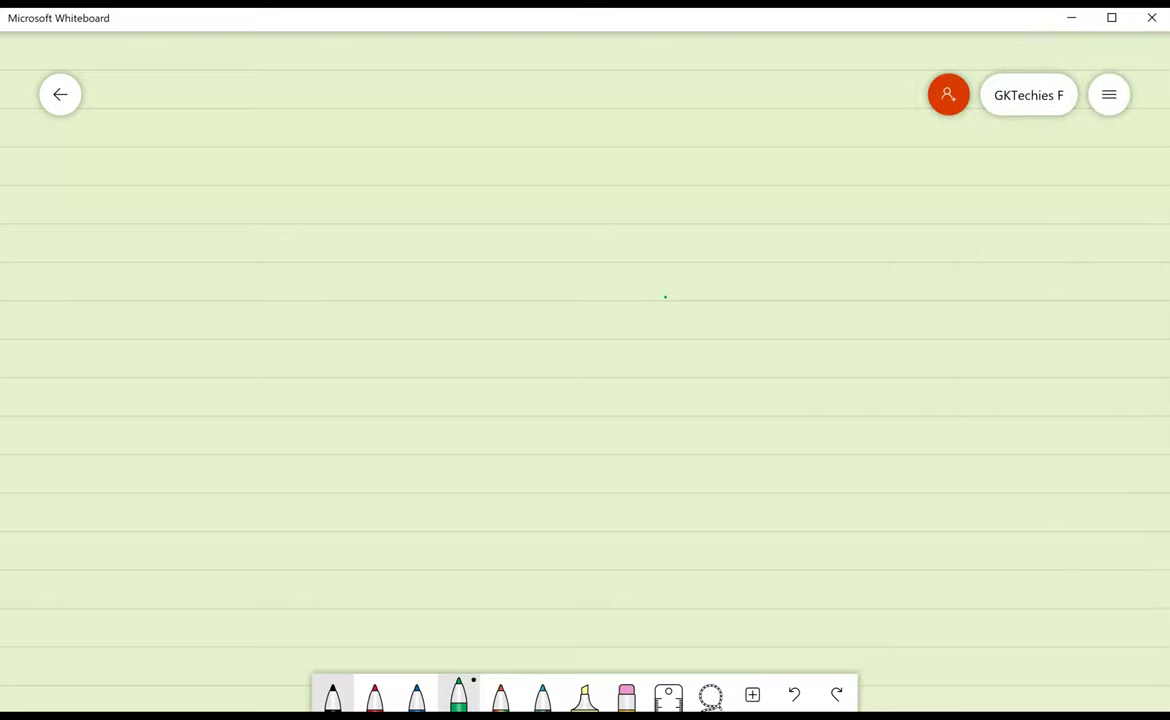
# - Change the black pen to the glittery blue-purple ink effect with the second-thickest tip
pyautogui.click(333, 695)
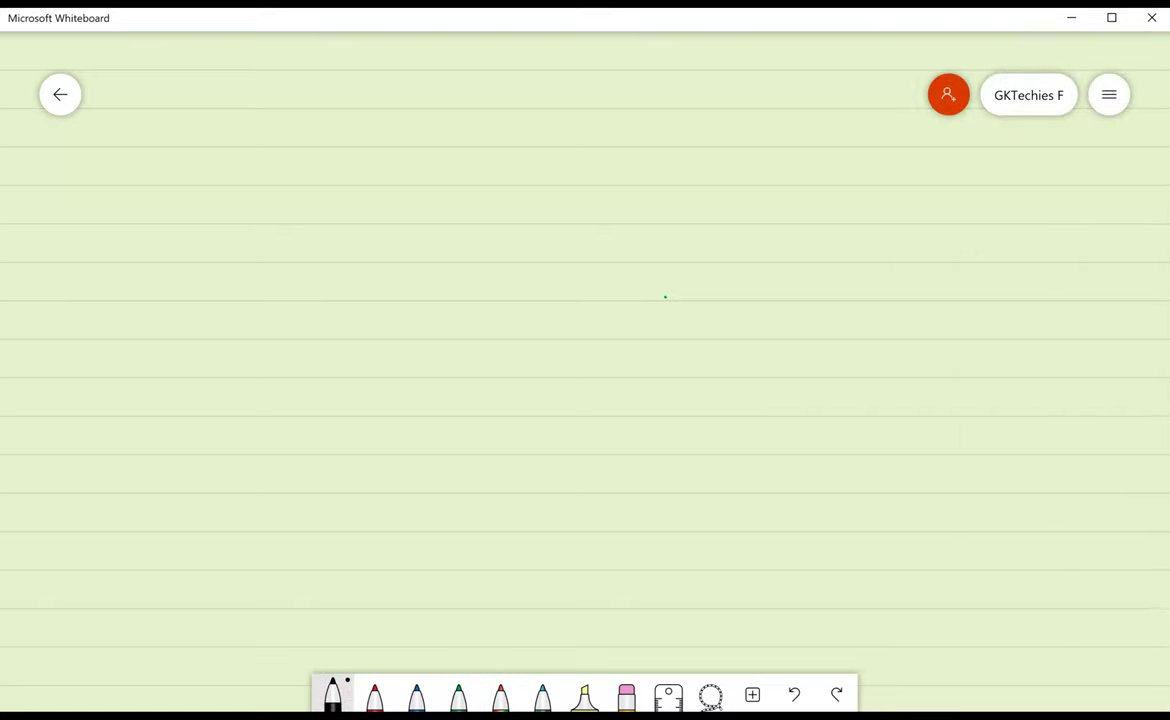
pyautogui.click(332, 694)
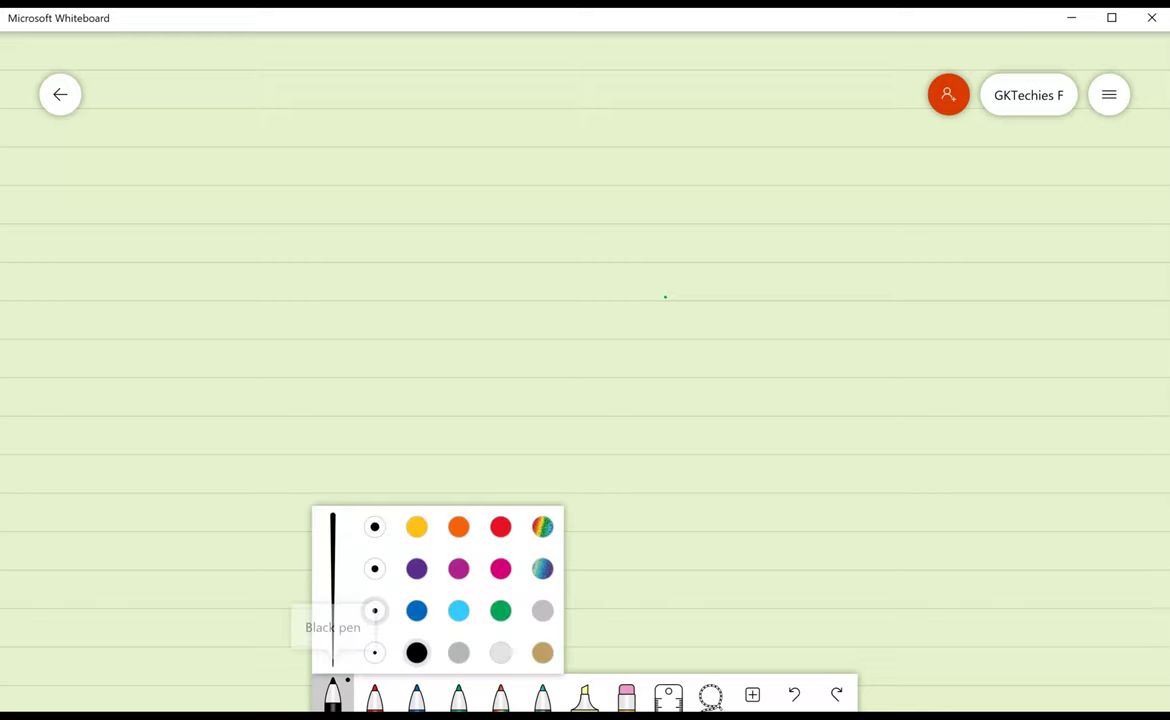
pyautogui.click(416, 568)
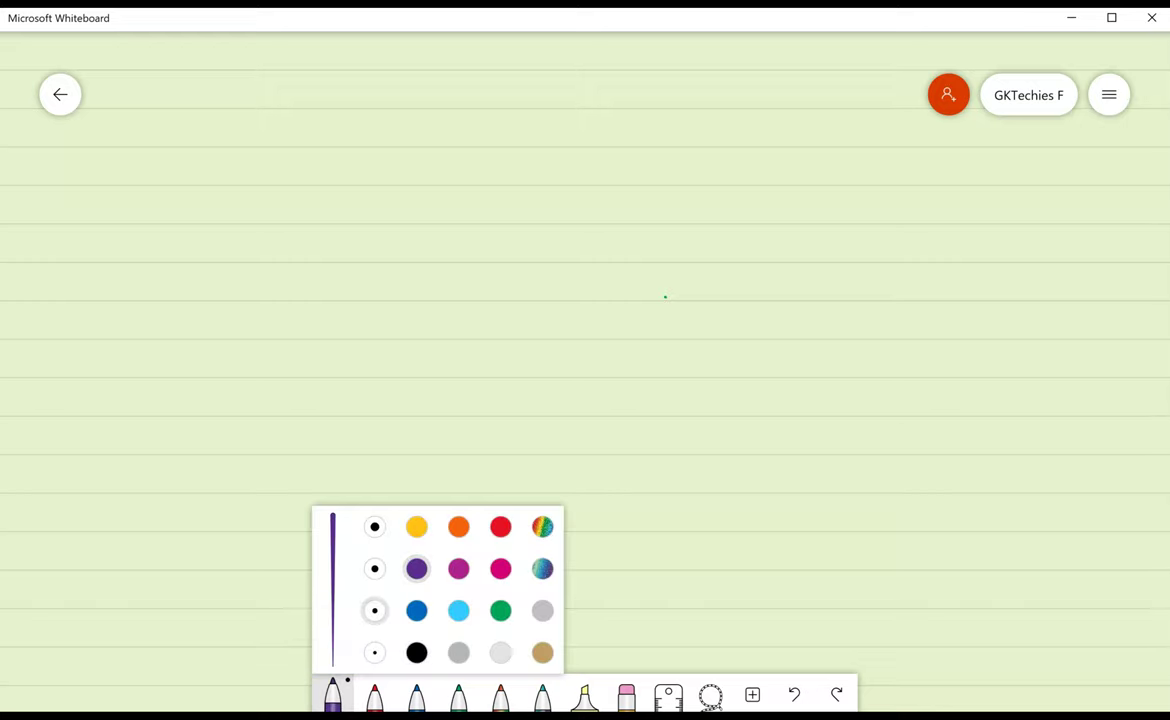
pyautogui.click(374, 527)
pyautogui.click(374, 568)
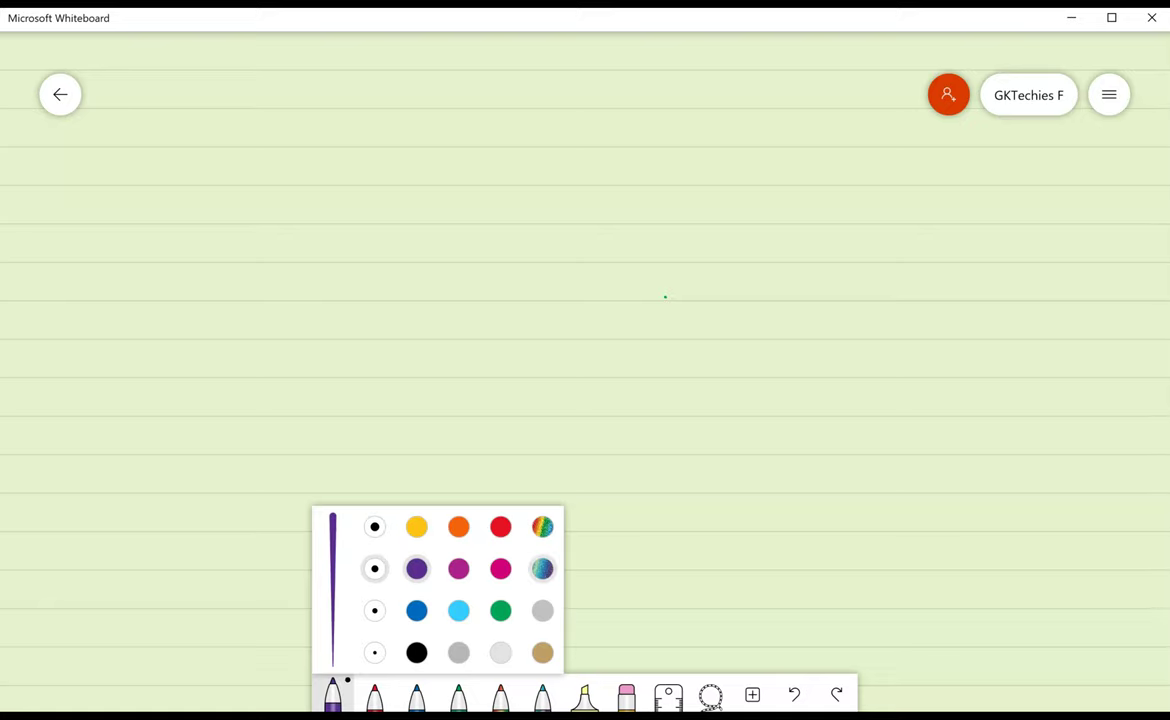
pyautogui.click(542, 568)
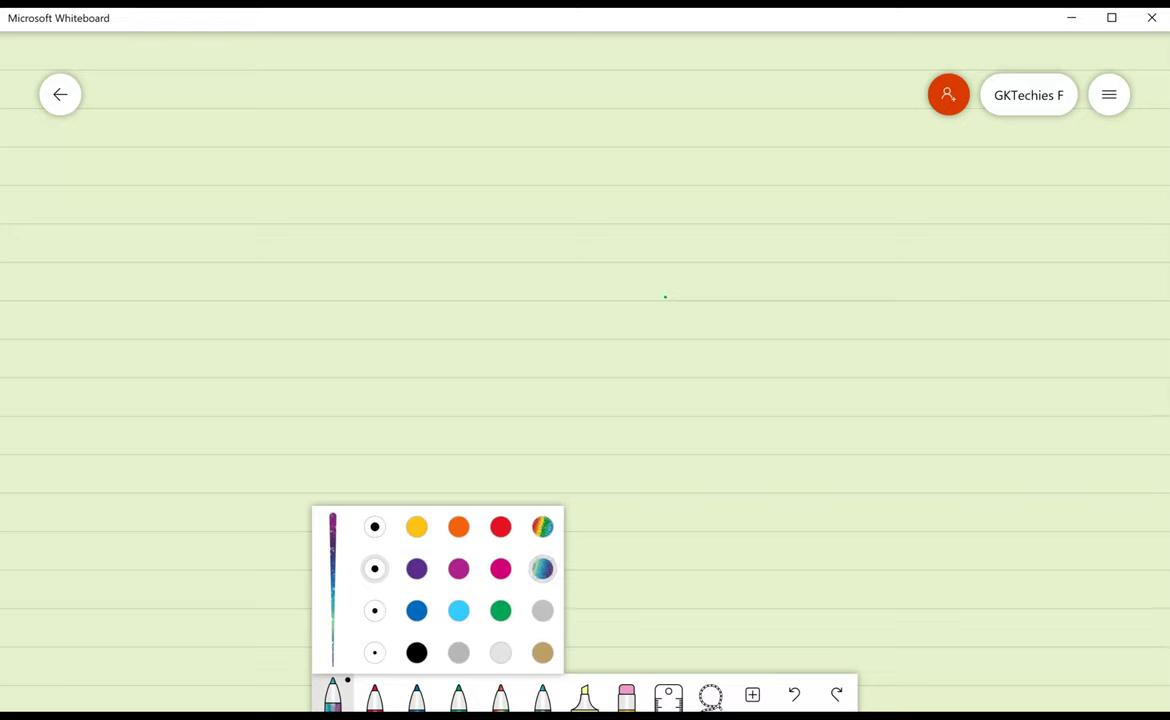
# - Handwrite "Hello!" in glitter ink across the upper half of the canvas and underline it with a rising diagonal stroke
pyautogui.moveTo(268, 258); pyautogui.dragTo(301, 418)
pyautogui.moveTo(311, 254)
pyautogui.mouseDown()
pyautogui.moveTo(332, 386)
pyautogui.moveTo(344, 327)
pyautogui.mouseUp()
pyautogui.moveTo(358, 345); pyautogui.dragTo(418, 345)
pyautogui.moveTo(408, 228); pyautogui.dragTo(455, 355)
pyautogui.moveTo(452, 228); pyautogui.dragTo(495, 342)
pyautogui.moveTo(505, 290)
pyautogui.mouseDown()
pyautogui.moveTo(540, 296)
pyautogui.moveTo(510, 292)
pyautogui.mouseUp()
pyautogui.moveTo(553, 150); pyautogui.dragTo(572, 227)
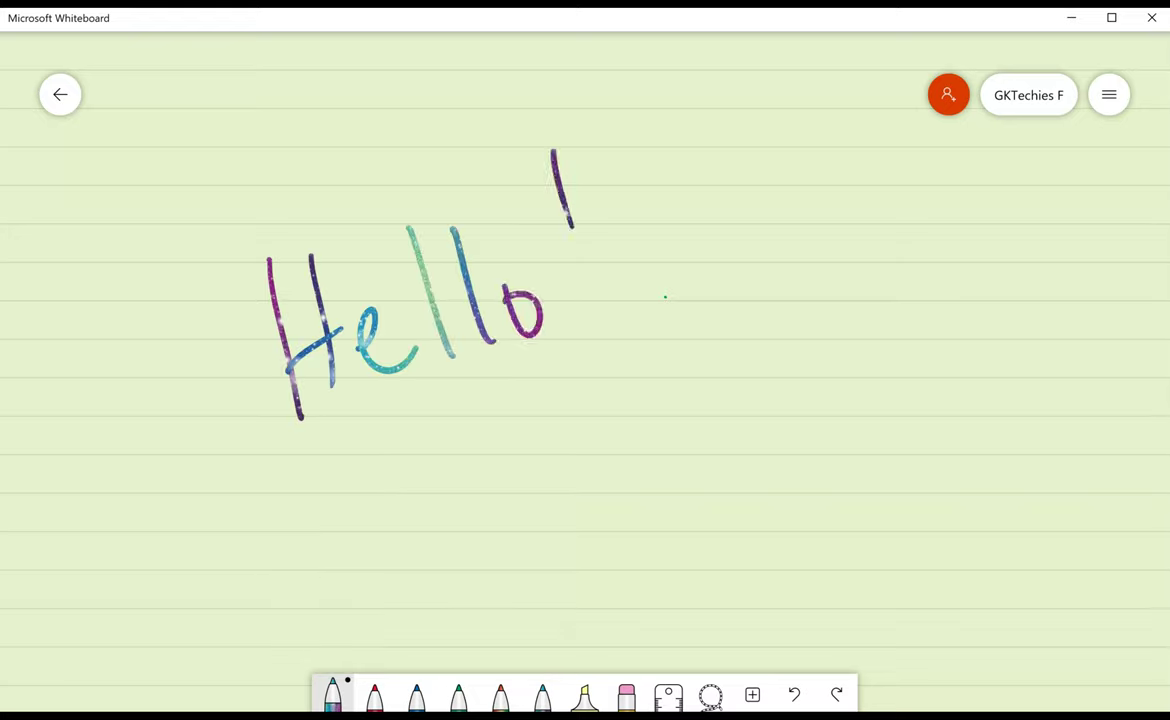
pyautogui.click(593, 295)
pyautogui.moveTo(340, 456); pyautogui.dragTo(698, 310)
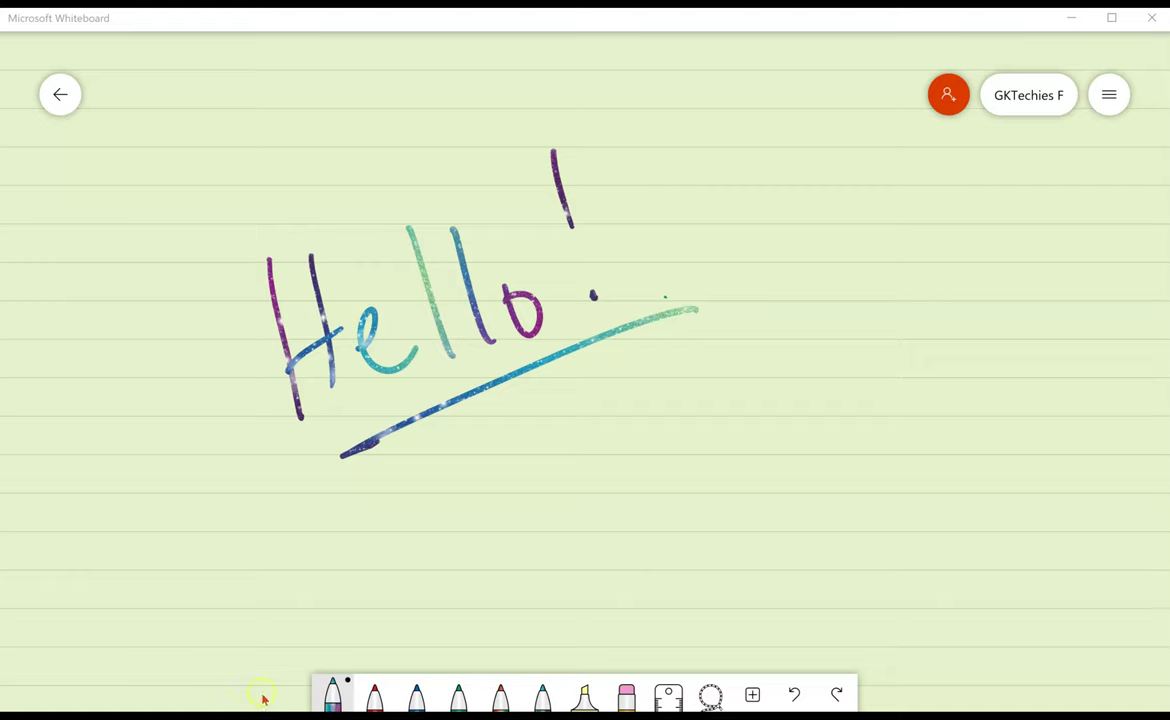
# - Change the neon yellow highlighter's color to the medium green in the second row of swatches
pyautogui.click(585, 700)
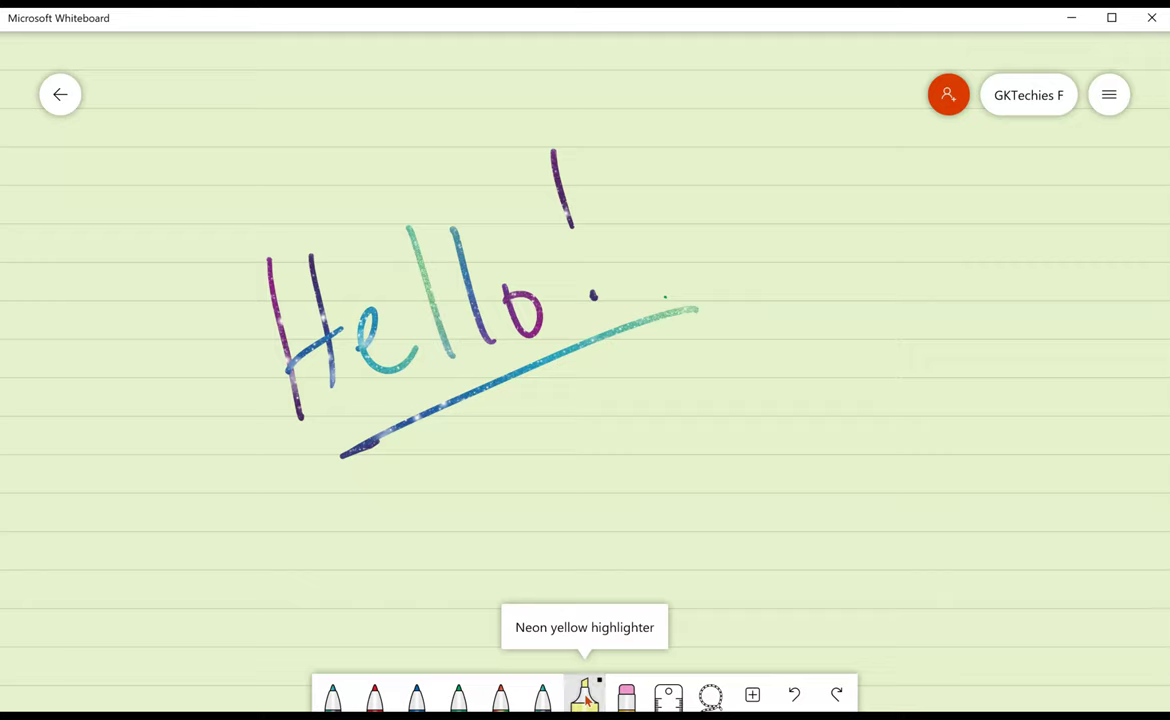
pyautogui.click(587, 701)
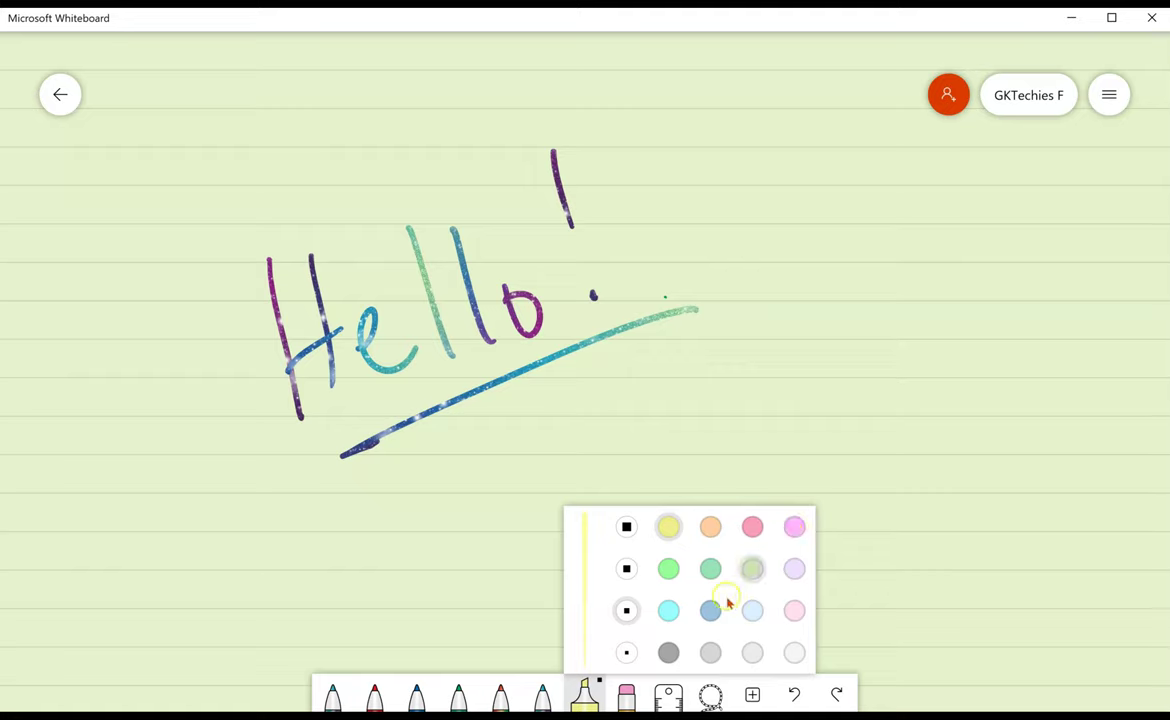
pyautogui.click(708, 570)
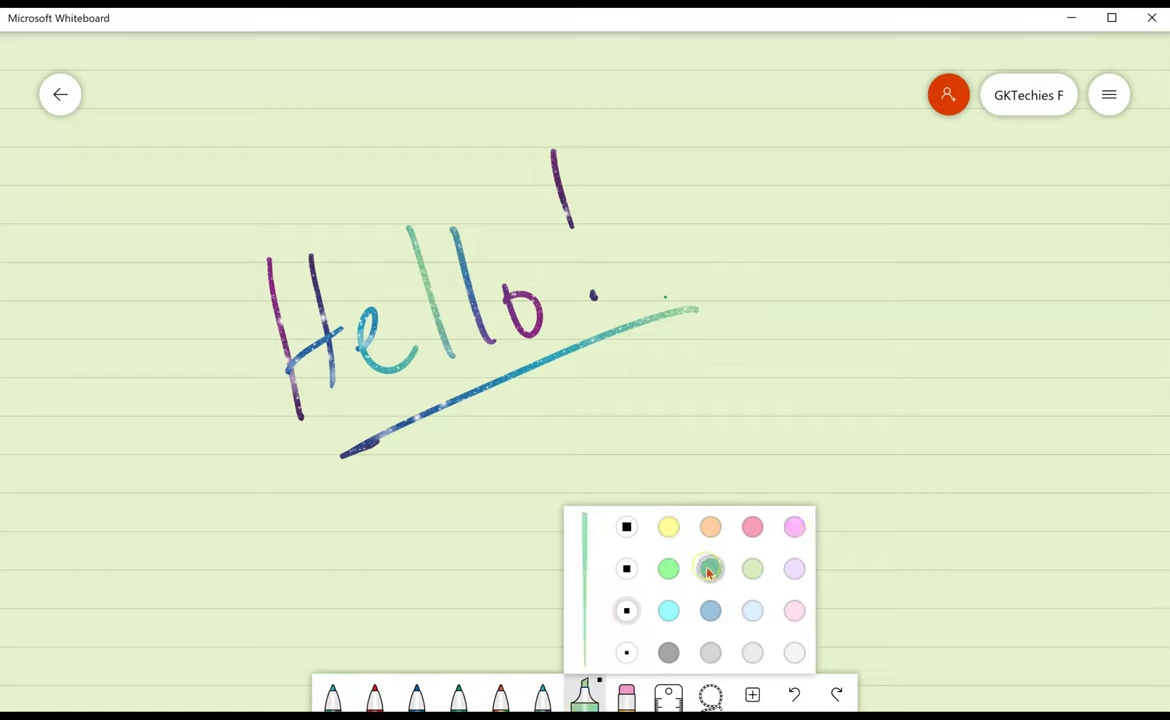
# - Erase the handwritten greeting, its underline and the stray green dot with the Eraser
pyautogui.click(630, 697)
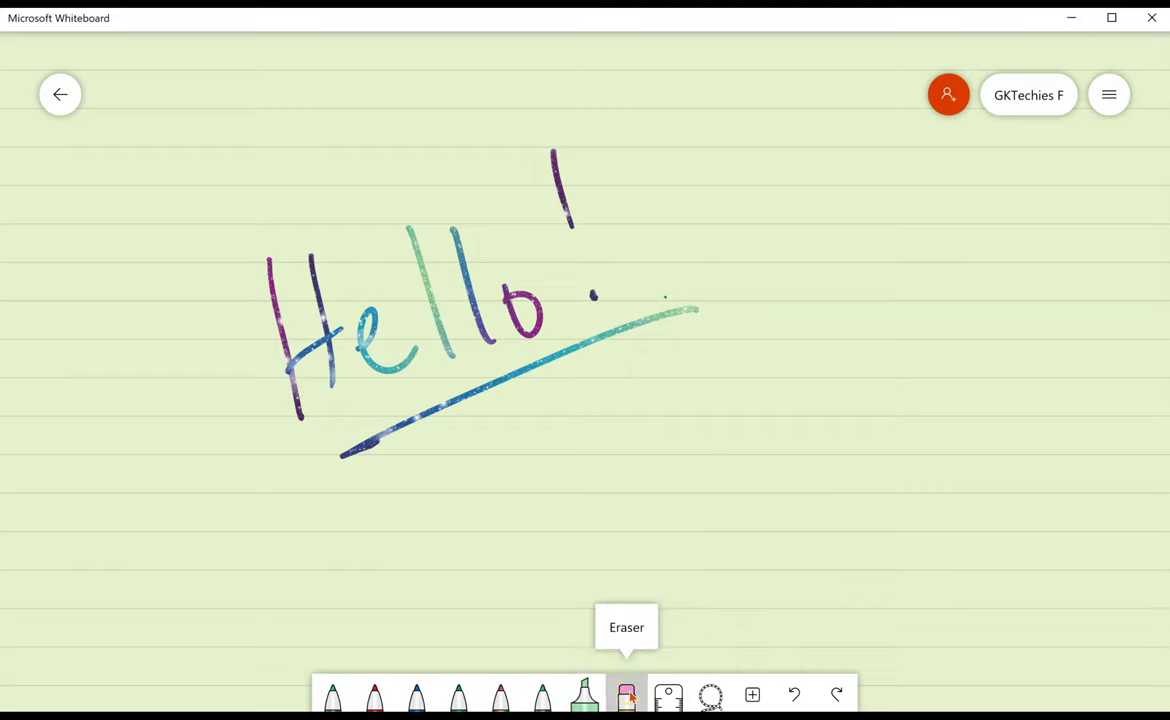
pyautogui.click(628, 696)
pyautogui.click(628, 696)
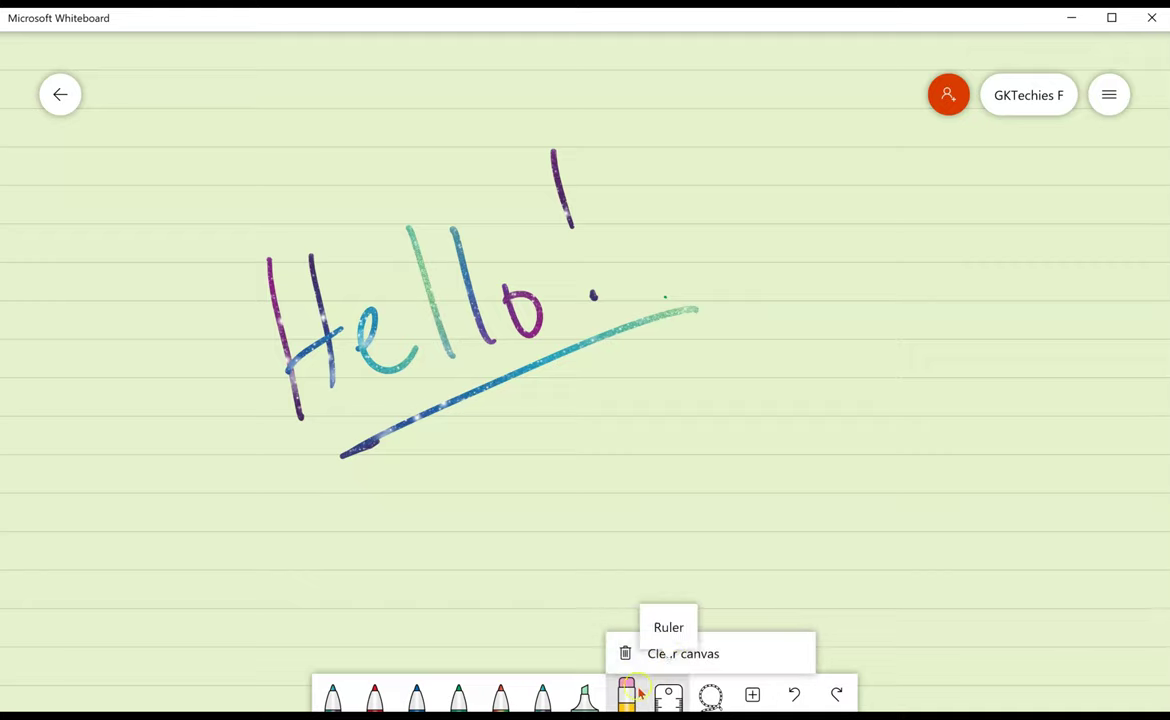
pyautogui.moveTo(410, 378)
pyautogui.mouseDown()
pyautogui.moveTo(447, 412)
pyautogui.moveTo(347, 457)
pyautogui.moveTo(521, 392)
pyautogui.moveTo(713, 295)
pyautogui.moveTo(567, 178)
pyautogui.moveTo(308, 329)
pyautogui.moveTo(264, 316)
pyautogui.moveTo(268, 326)
pyautogui.mouseUp()
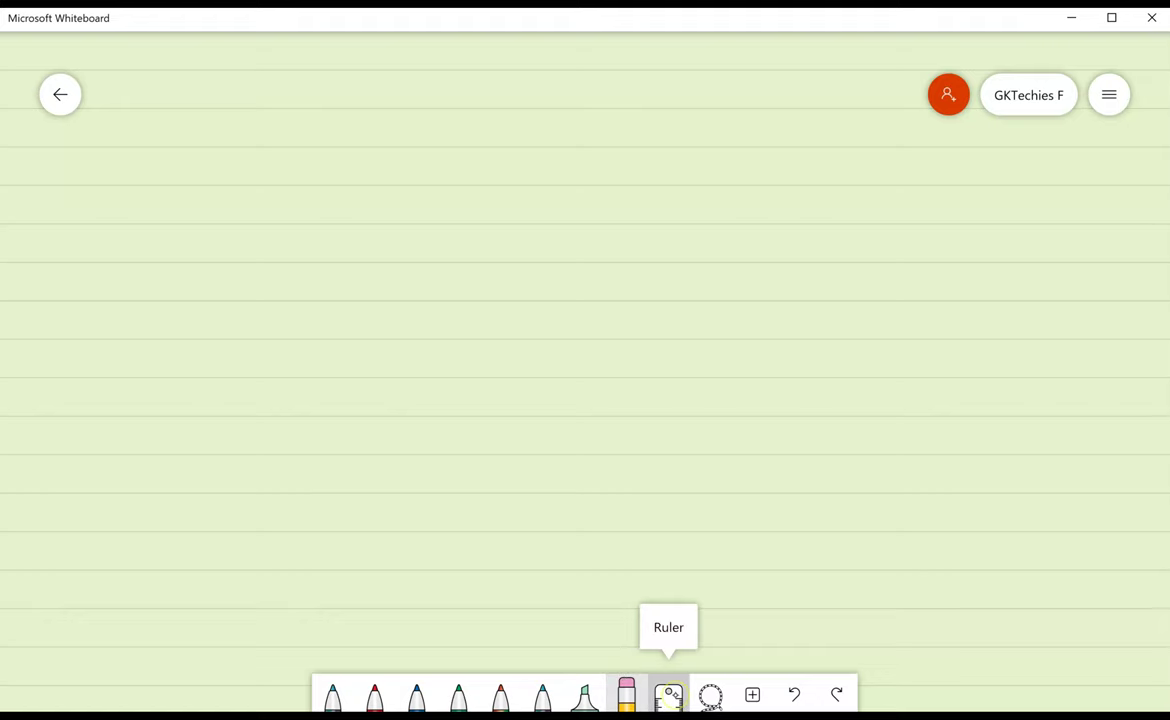
# - Draw a straight green line along the upper edge of the 45-degree ruler and hide the ruler
pyautogui.click(668, 695)
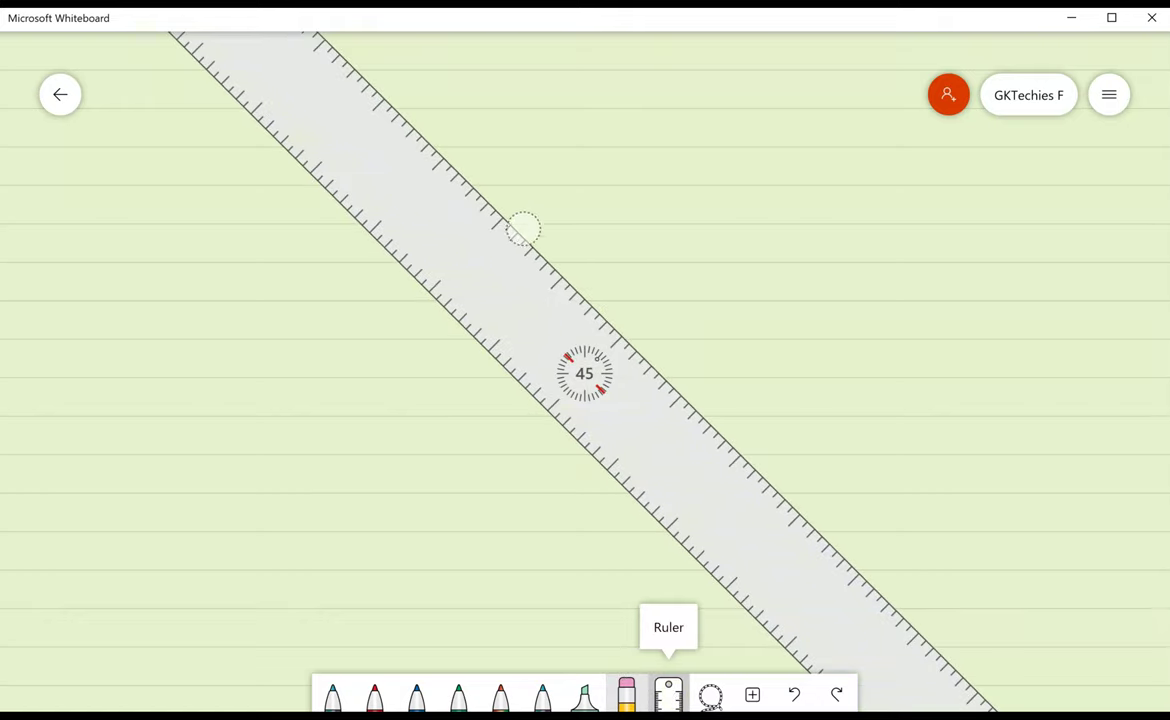
pyautogui.click(458, 695)
pyautogui.moveTo(455, 168); pyautogui.dragTo(843, 555)
pyautogui.click(668, 695)
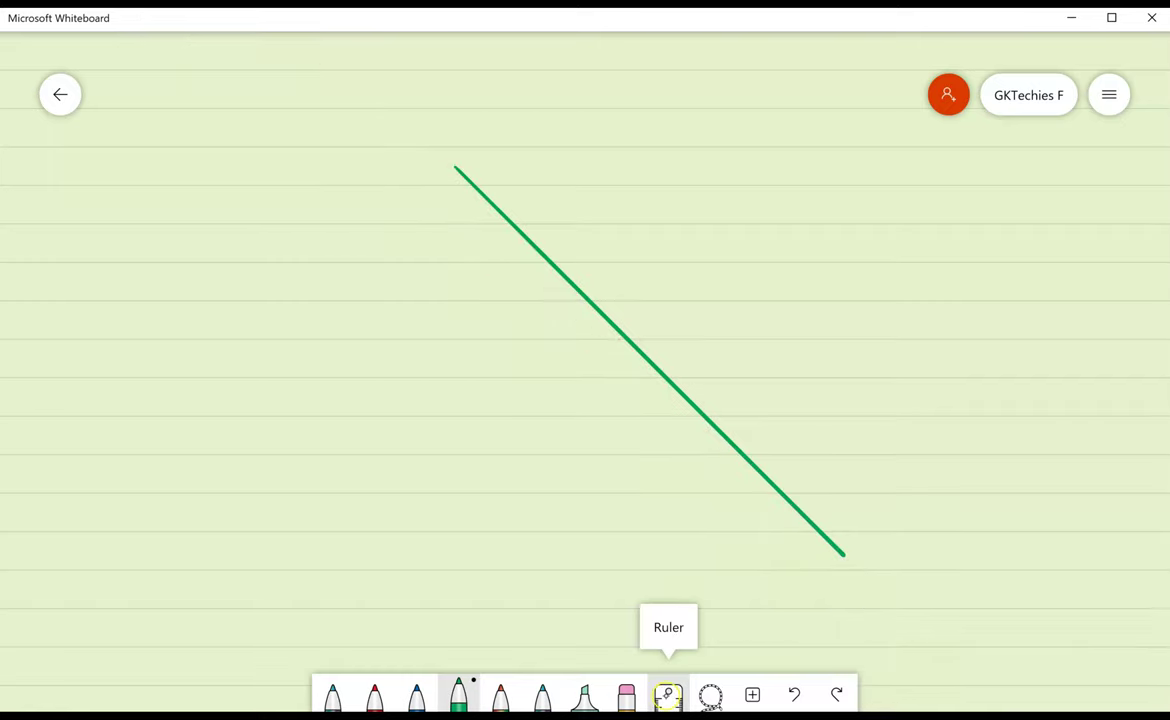
# - Show the ruler again, rotate it through 23 degrees to a nearly horizontal 5-degree angle, and hide it
pyautogui.click(668, 695)
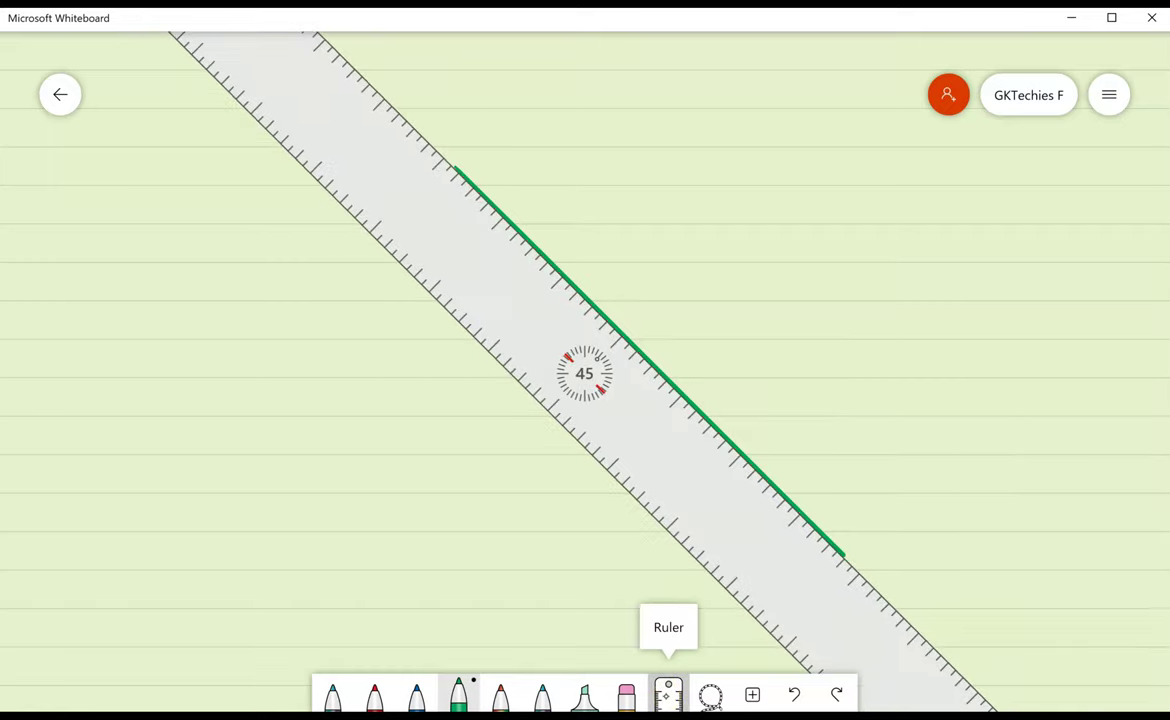
pyautogui.scroll(20, 584, 373)
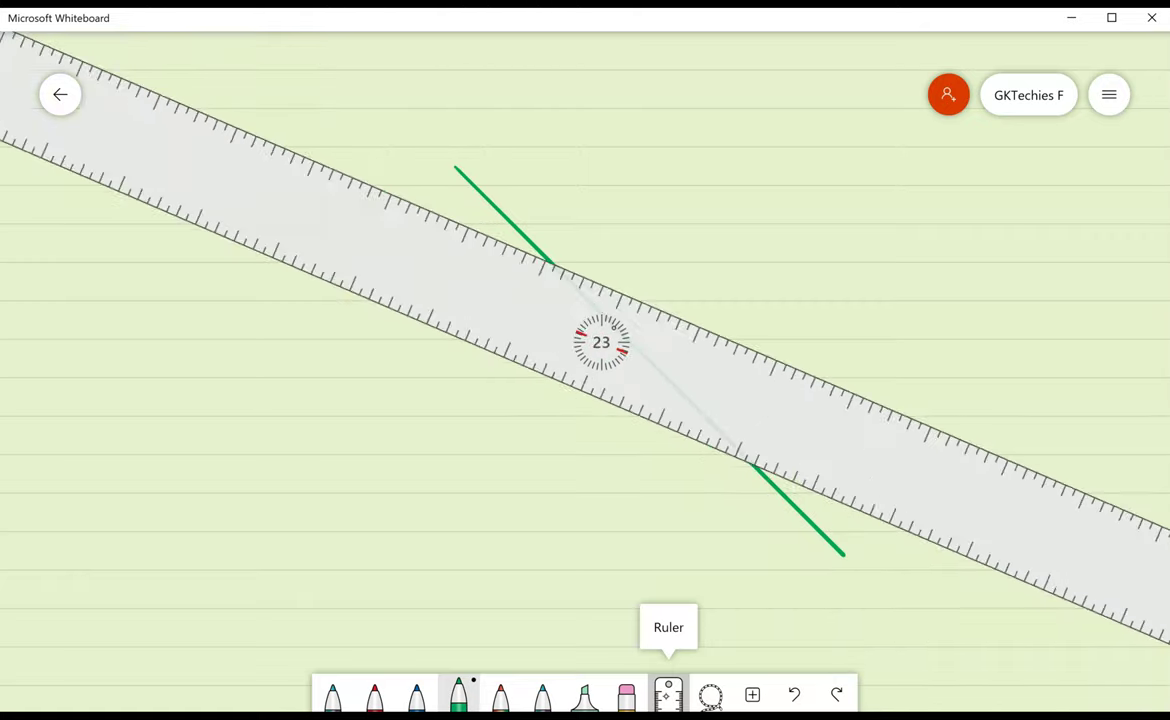
pyautogui.scroll(-1, 572, 357)
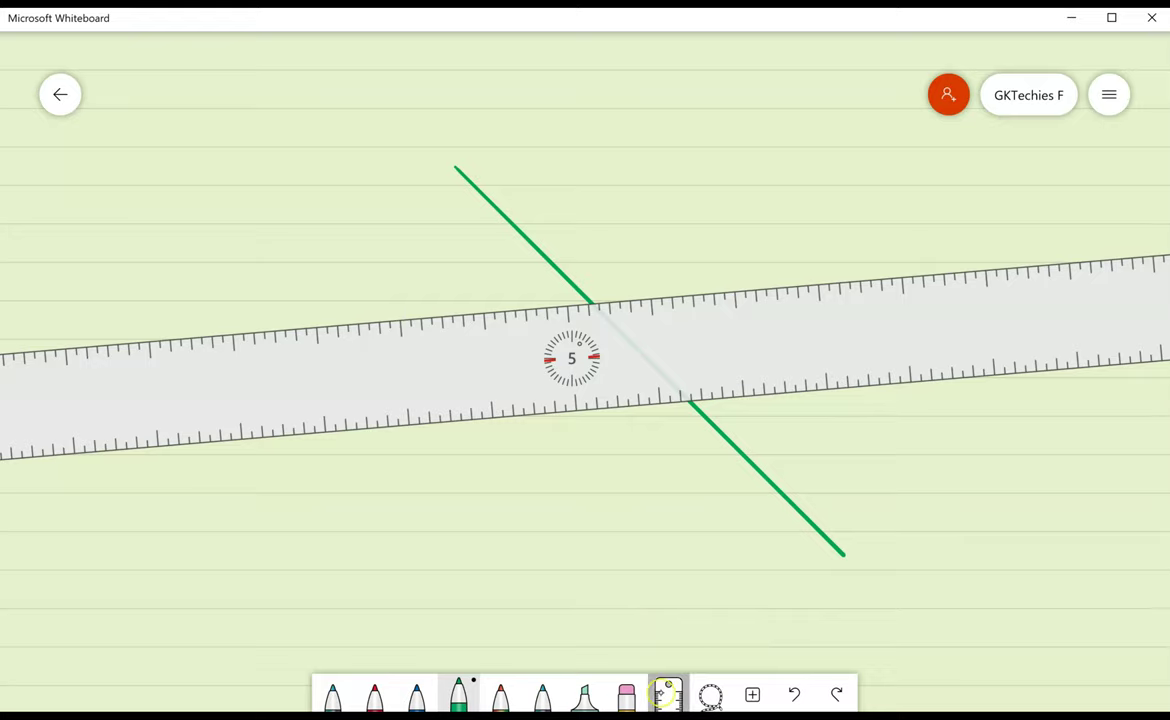
pyautogui.click(668, 694)
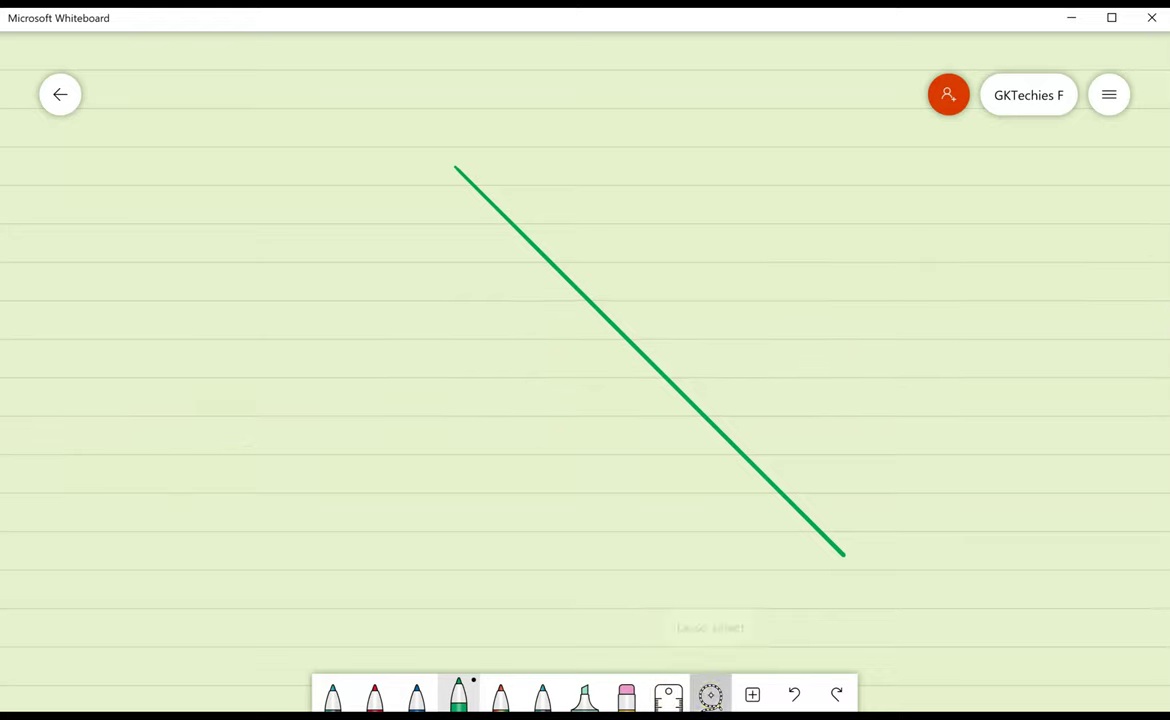
# - Lasso-select the green diagonal line, release the selection, and clear the canvas
pyautogui.click(710, 694)
pyautogui.moveTo(598, 162)
pyautogui.mouseDown()
pyautogui.moveTo(784, 640)
pyautogui.moveTo(405, 215)
pyautogui.mouseUp()
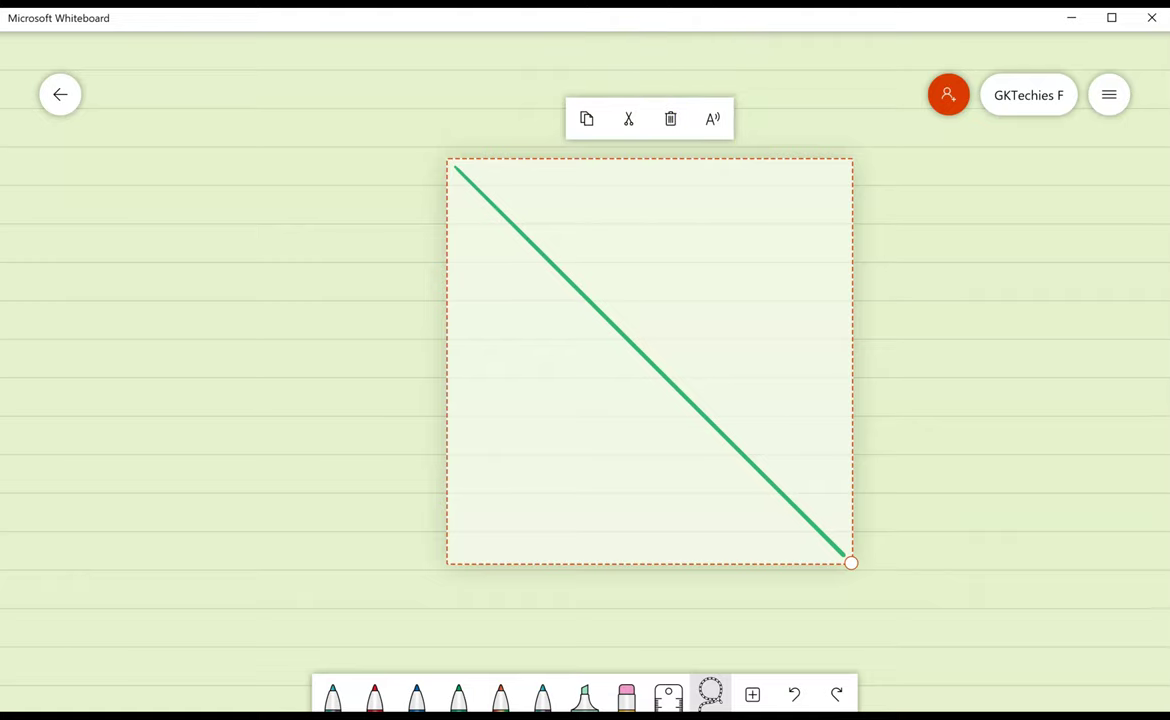
pyautogui.click(624, 700)
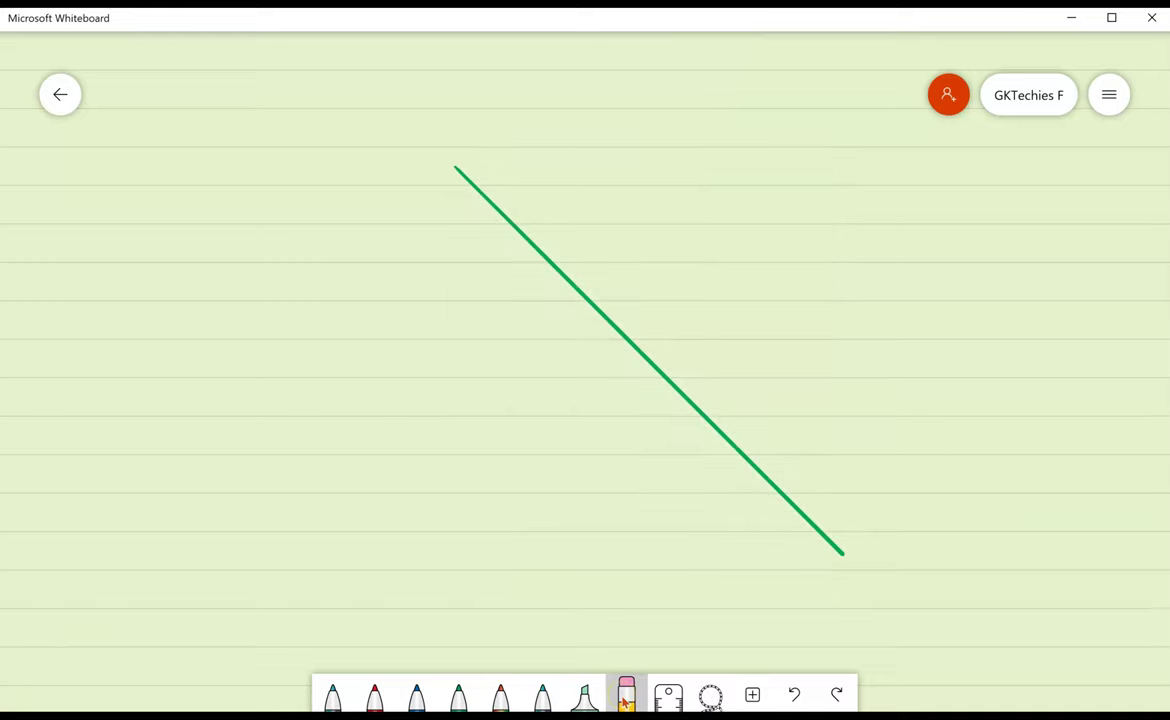
pyautogui.click(624, 700)
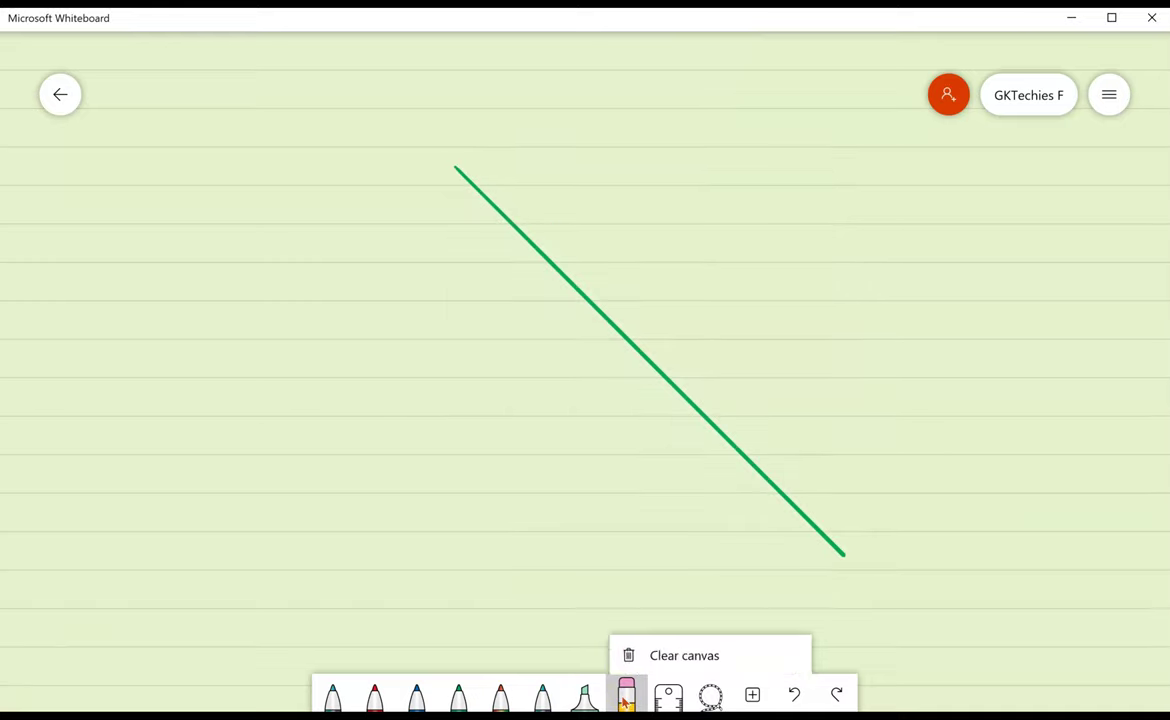
pyautogui.click(663, 655)
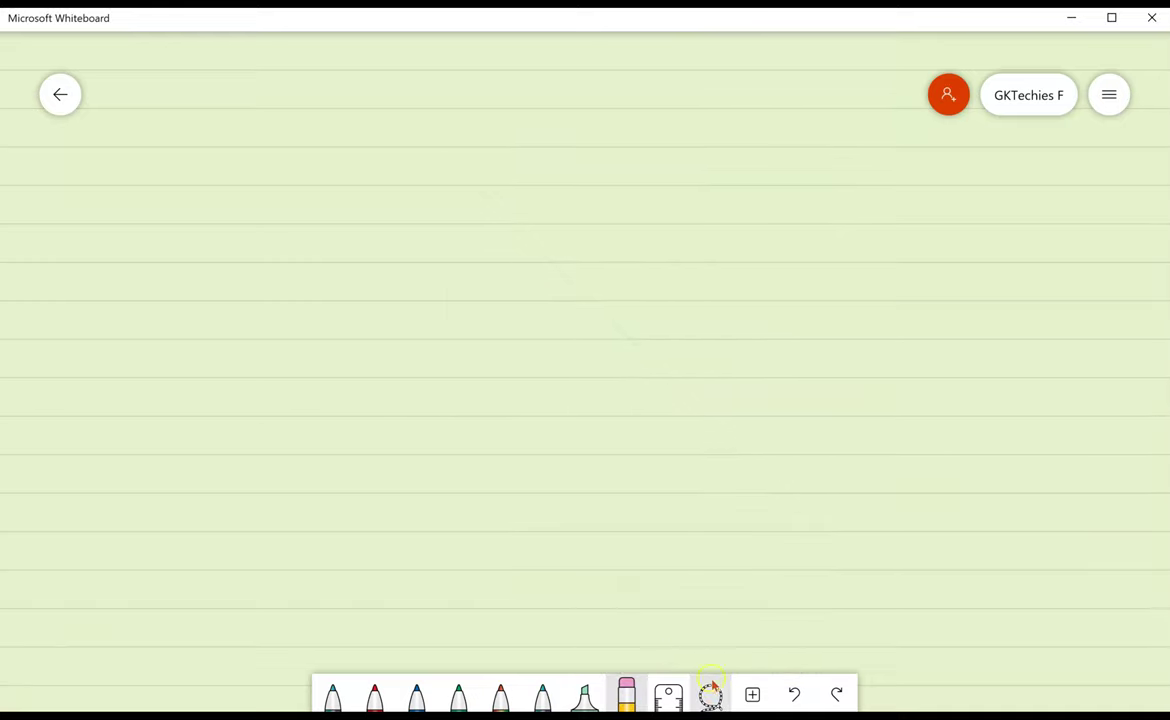
# - Search Bing images for "basset hound" in handwriting and insert the first result on the canvas
pyautogui.click(753, 697)
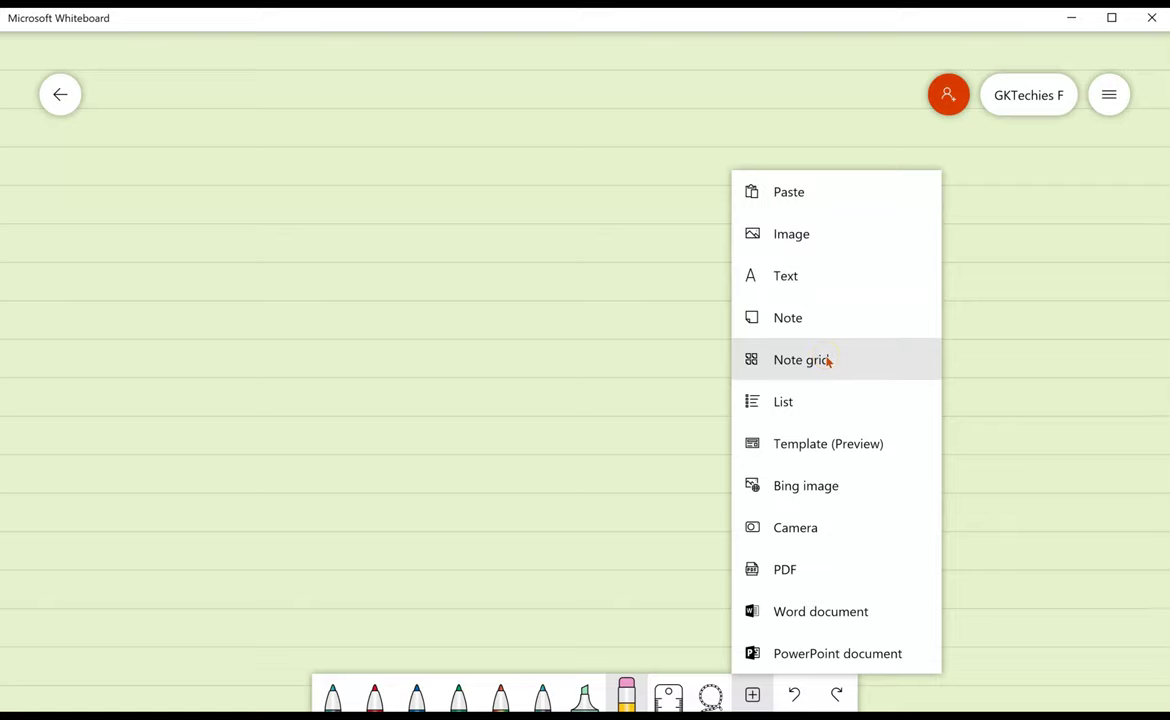
pyautogui.click(816, 404)
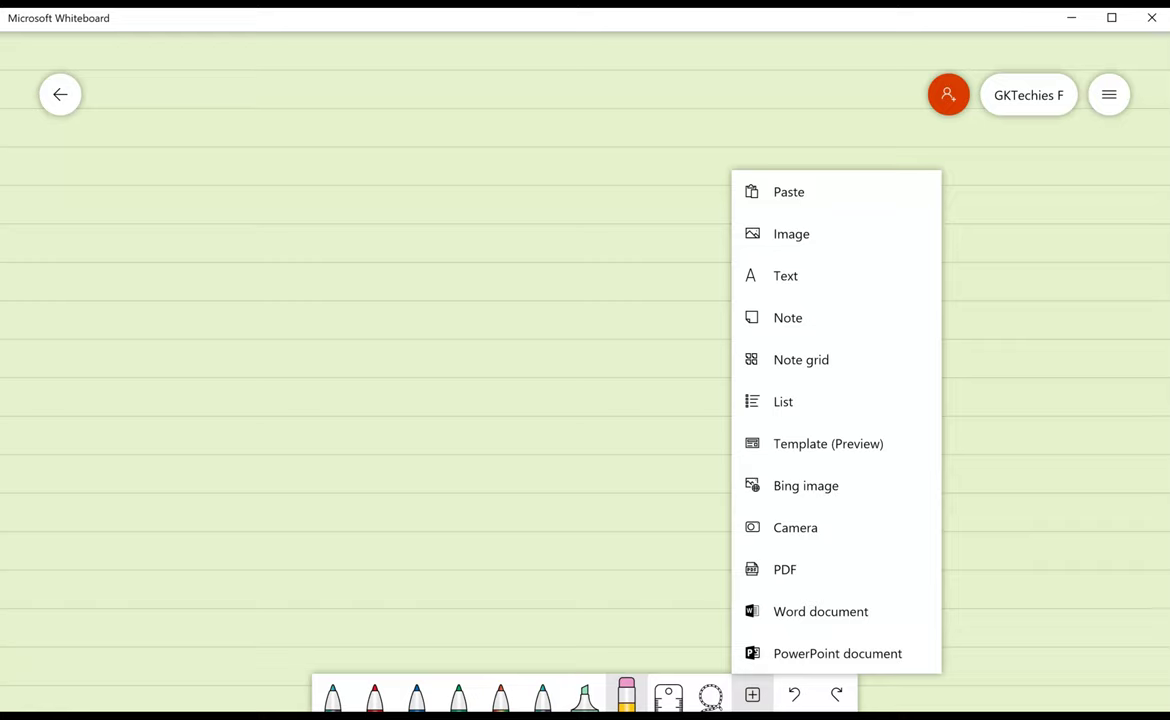
pyautogui.click(809, 488)
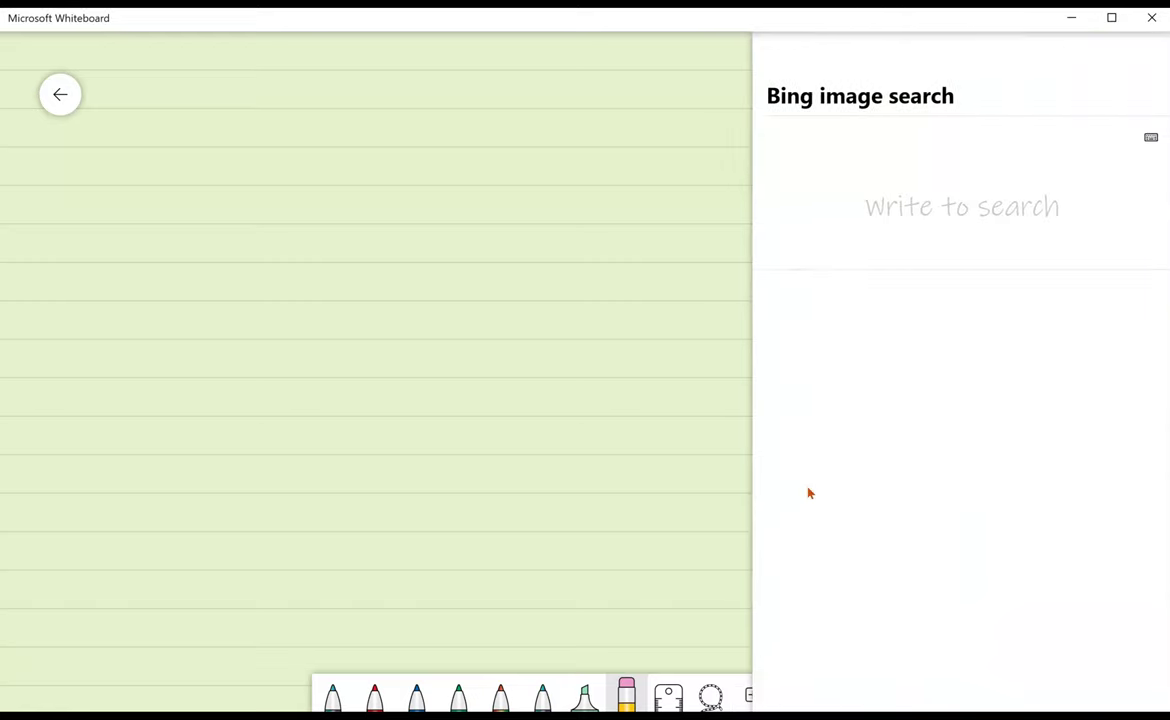
pyautogui.moveTo(774, 163)
pyautogui.mouseDown()
pyautogui.moveTo(790, 220)
pyautogui.moveTo(836, 204)
pyautogui.moveTo(849, 228)
pyautogui.mouseUp()
pyautogui.moveTo(854, 207)
pyautogui.mouseDown()
pyautogui.moveTo(868, 198)
pyautogui.moveTo(855, 226)
pyautogui.moveTo(940, 226)
pyautogui.mouseUp()
pyautogui.moveTo(938, 150); pyautogui.dragTo(940, 230)
pyautogui.moveTo(918, 193)
pyautogui.mouseDown()
pyautogui.moveTo(955, 188)
pyautogui.moveTo(994, 230)
pyautogui.moveTo(1032, 228)
pyautogui.moveTo(1062, 198)
pyautogui.moveTo(1066, 228)
pyautogui.moveTo(1106, 226)
pyautogui.mouseUp()
pyautogui.moveTo(1124, 152); pyautogui.dragTo(1130, 228)
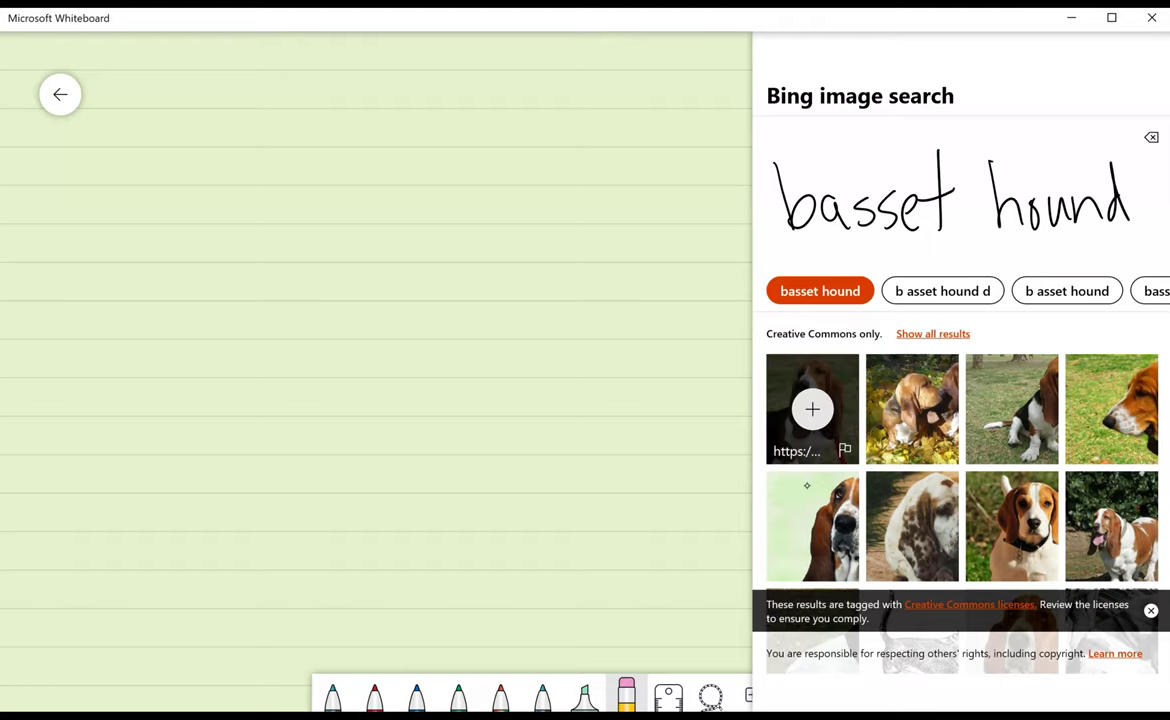
pyautogui.click(812, 407)
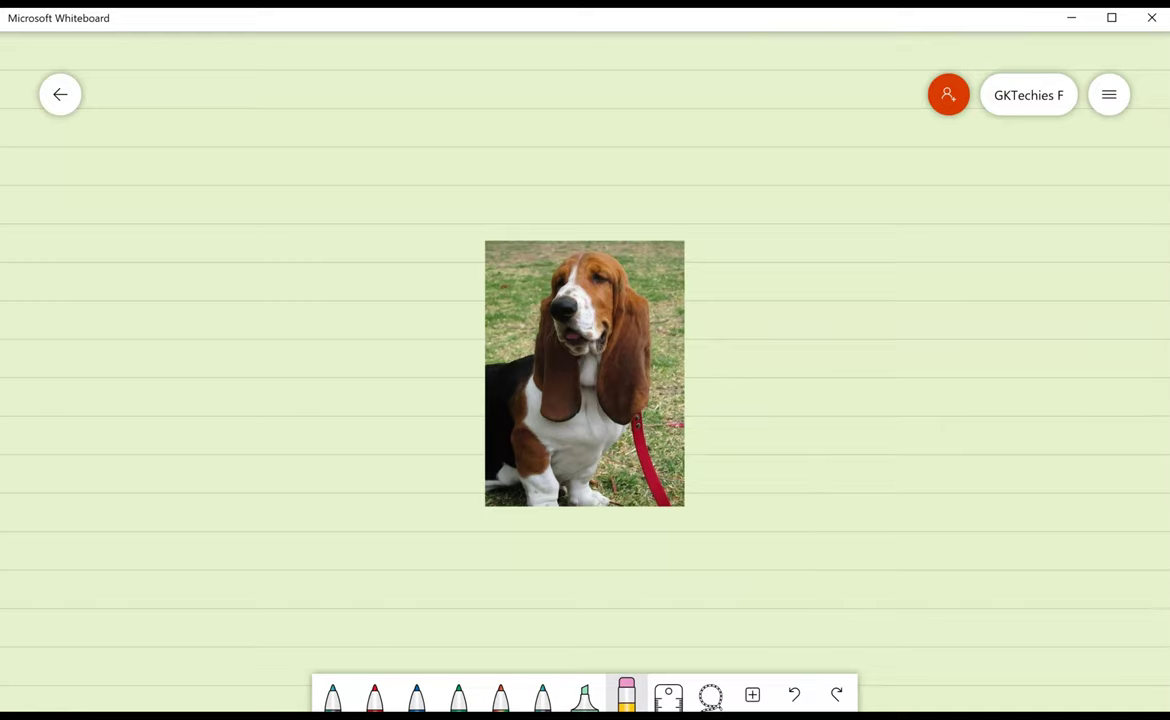
# - Examine the basset hound image's editing options and alternative text, and switch to the Lasso select tool
pyautogui.click(580, 391)
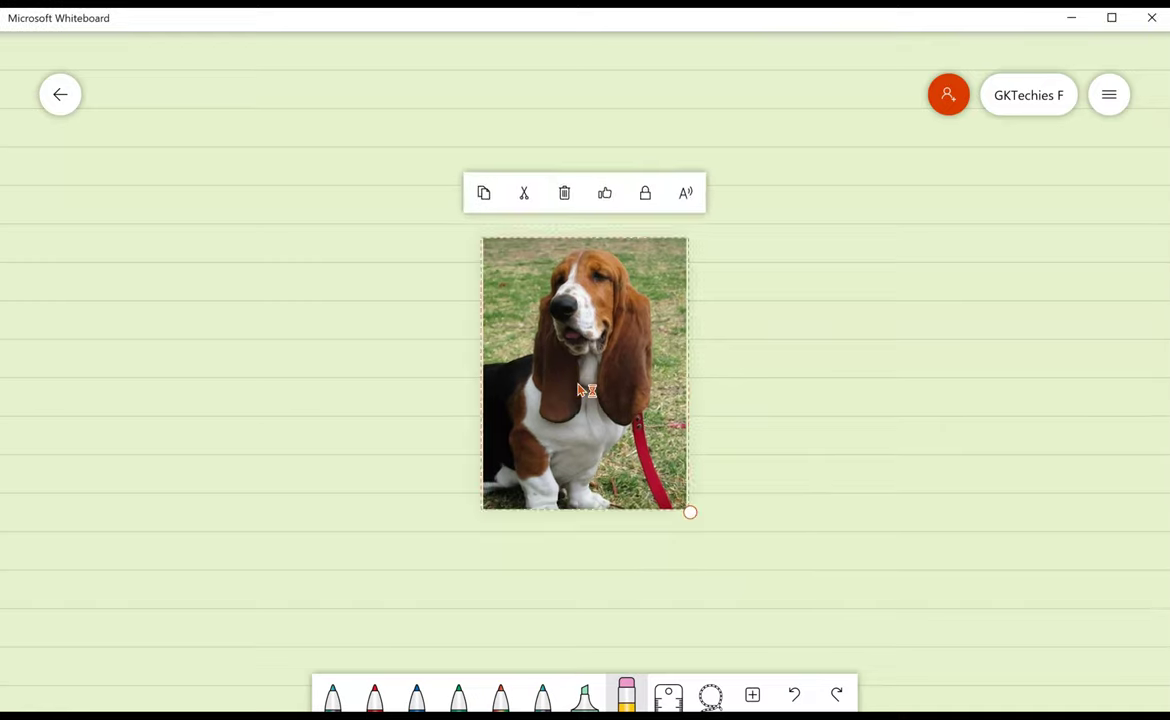
pyautogui.click(480, 195)
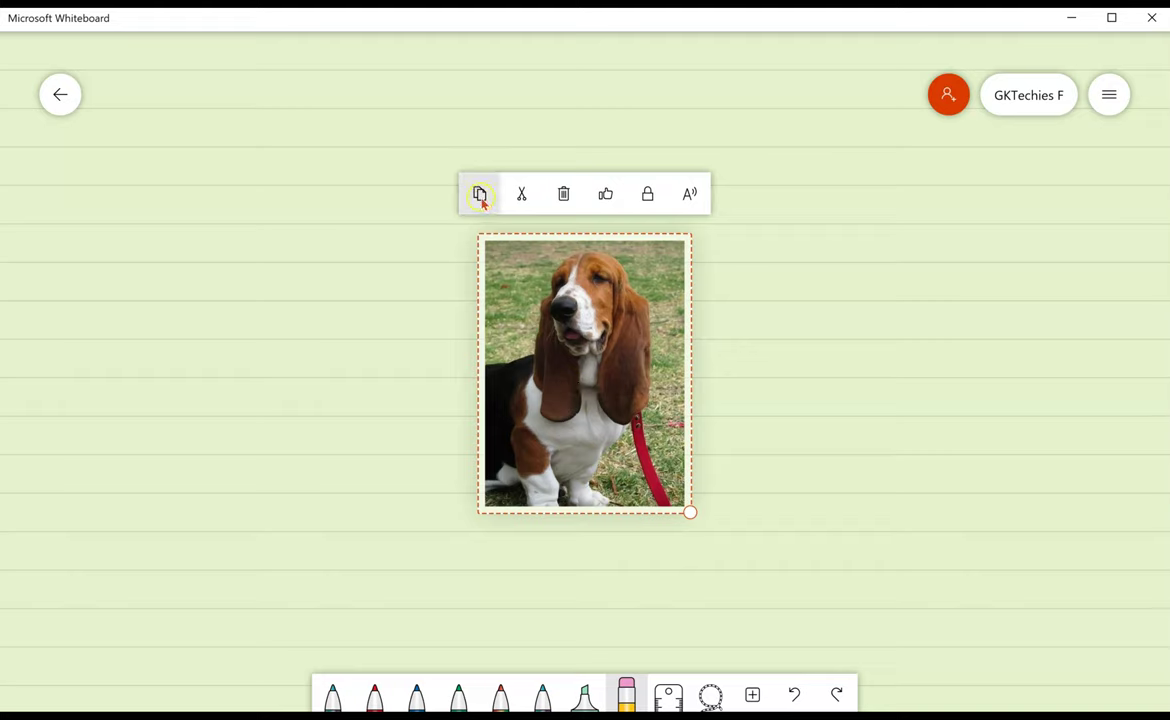
pyautogui.click(558, 204)
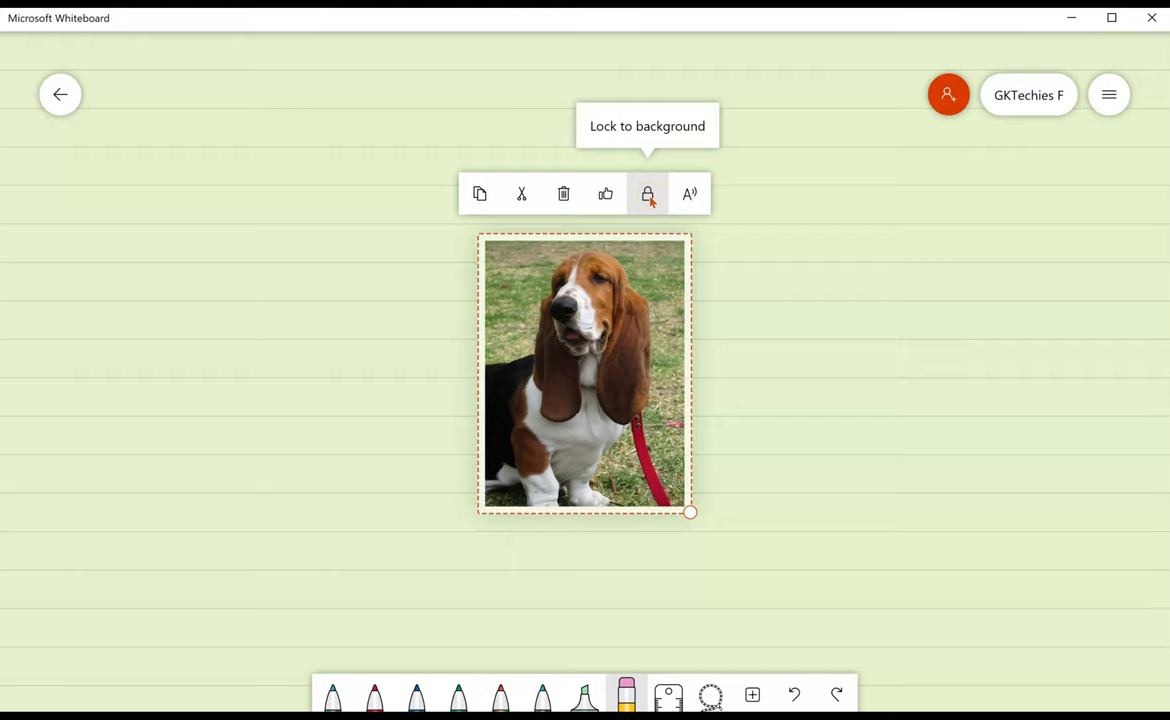
pyautogui.click(688, 196)
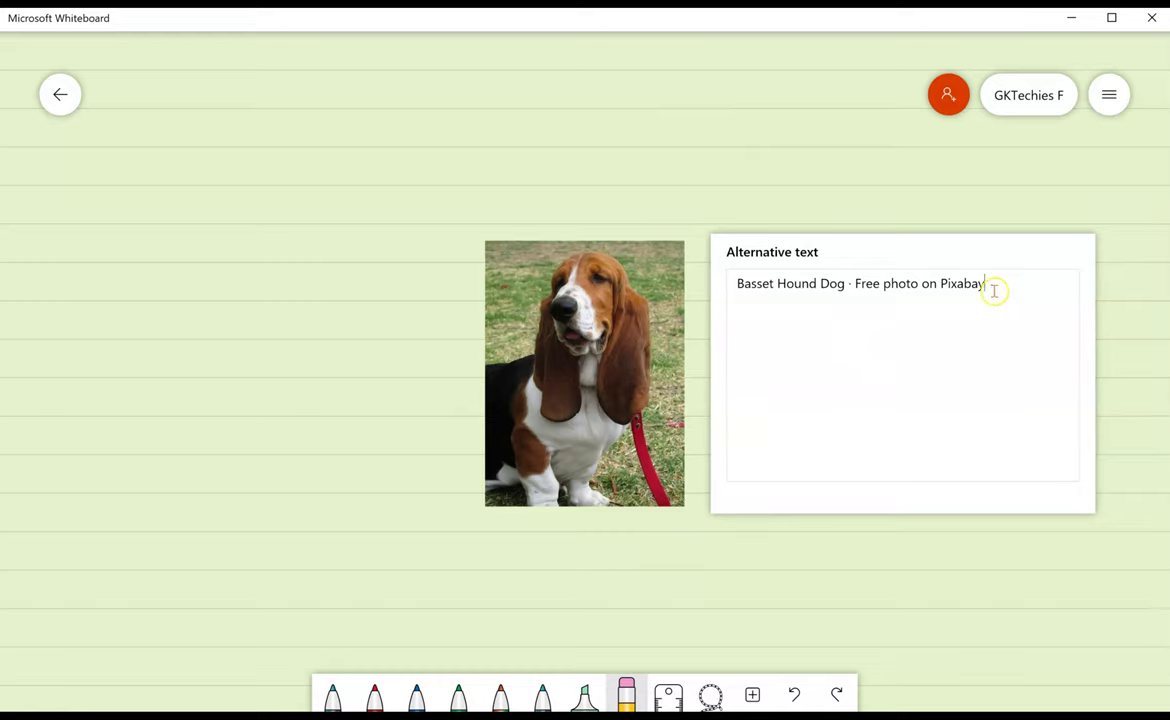
pyautogui.click(645, 290)
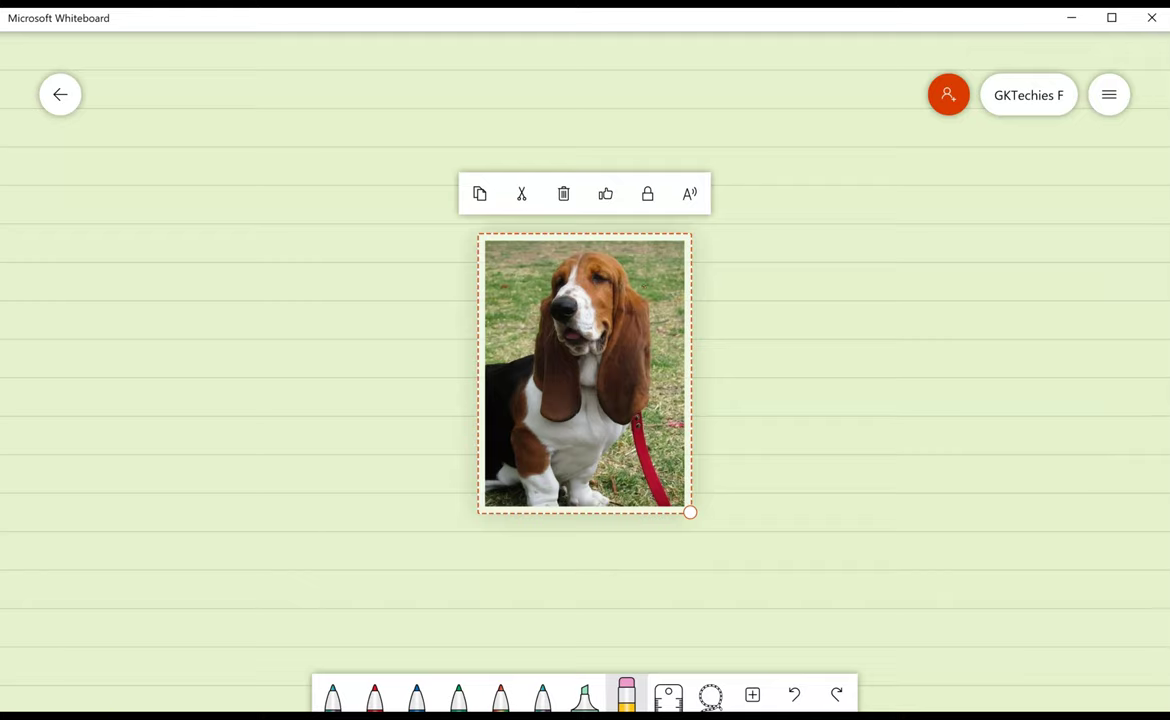
pyautogui.click(710, 694)
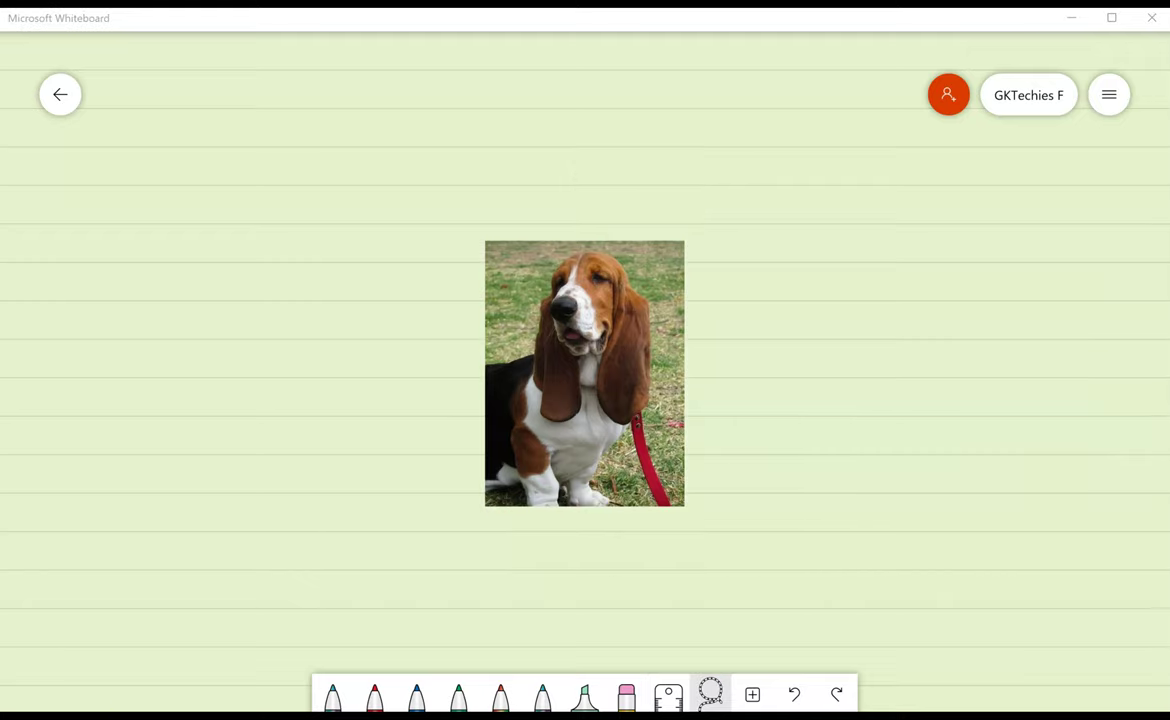